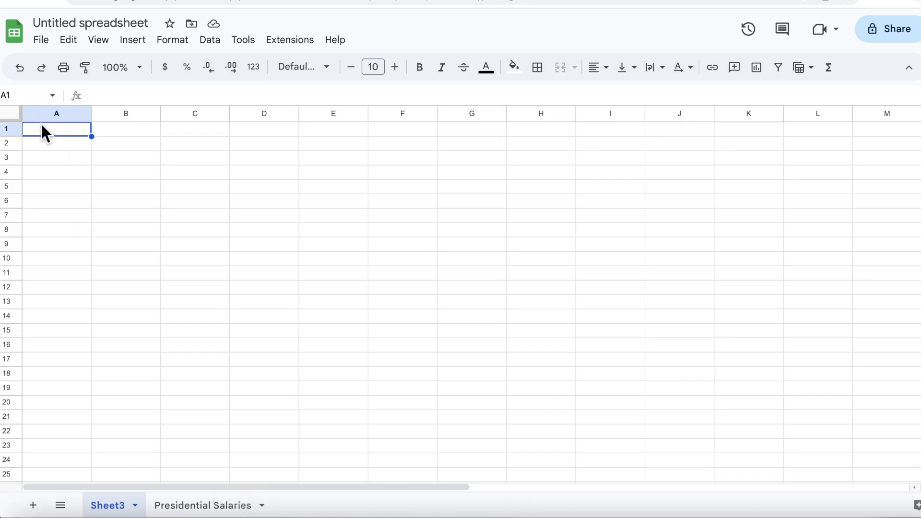
# Fill row 1 of Sheet3 with 33 in A1, a first name in B1 and a full numeric date in C1.
pyautogui.write('33')
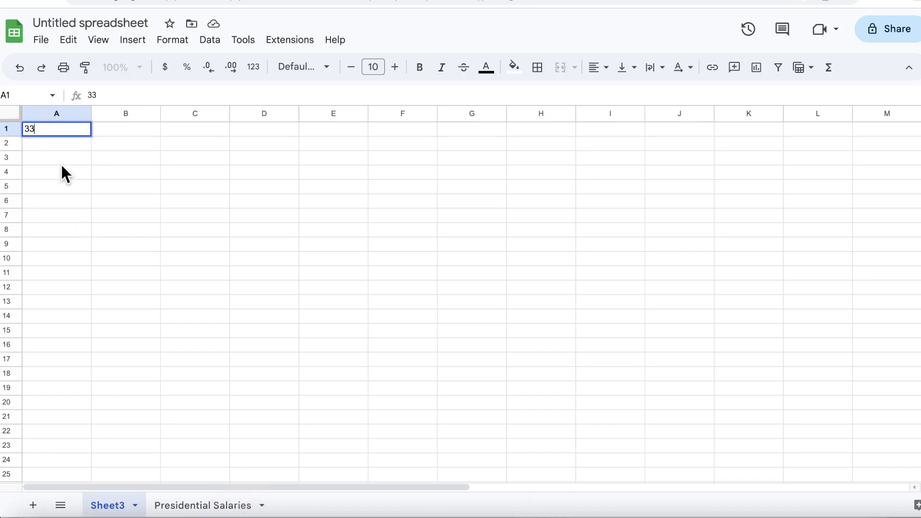
pyautogui.click(121, 129)
pyautogui.write('b')
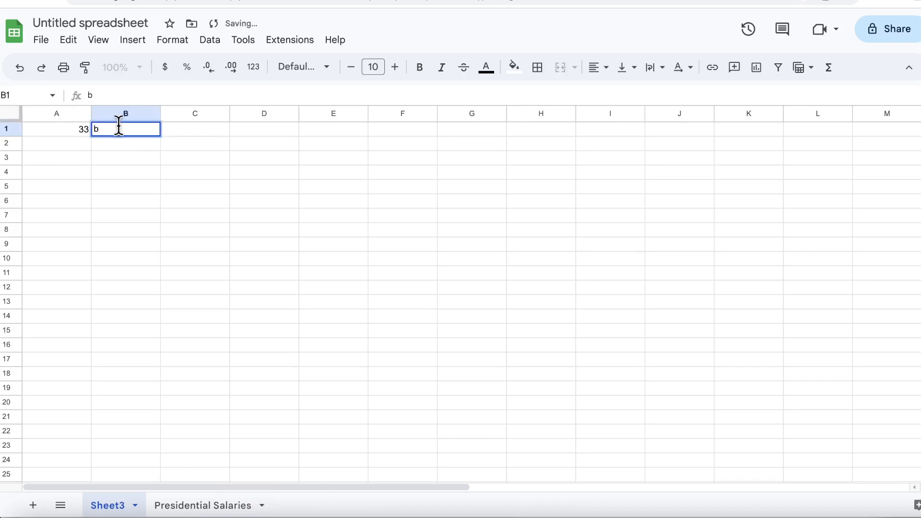
pyautogui.write('ern')
pyautogui.click(176, 132)
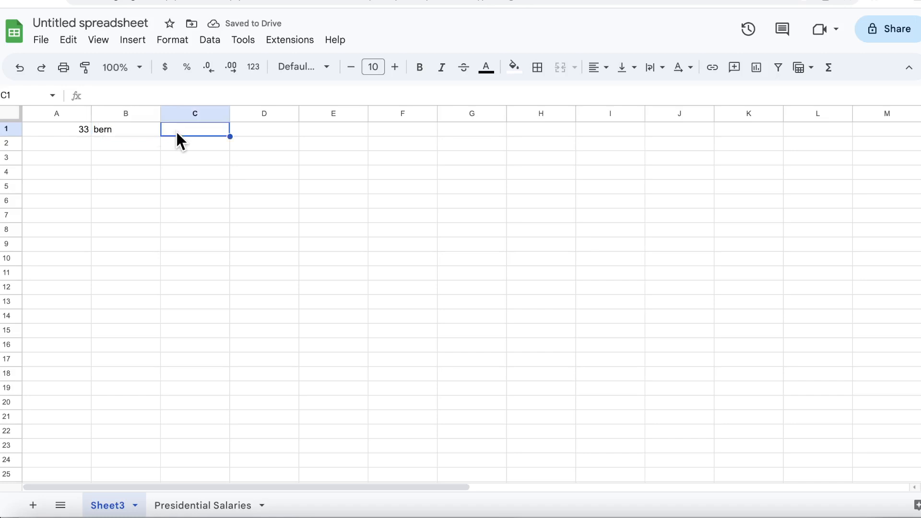
pyautogui.write('04/')
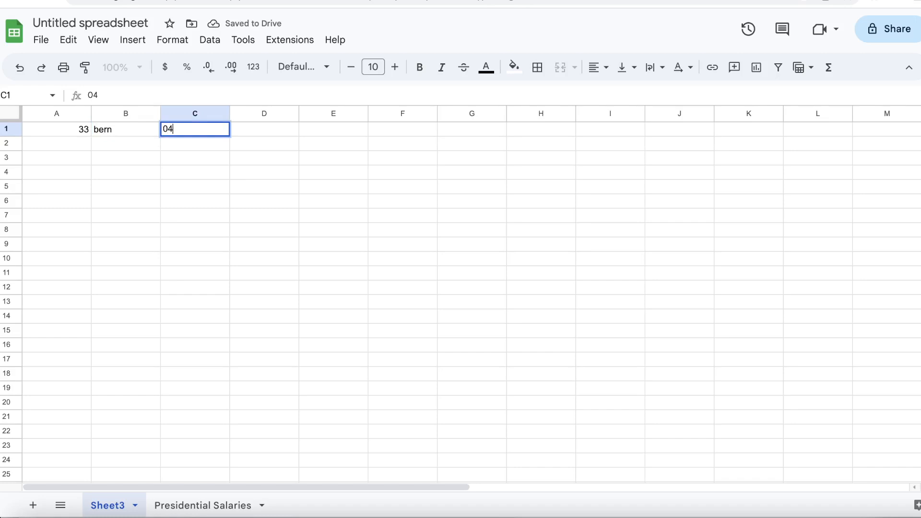
pyautogui.write('12/1980')
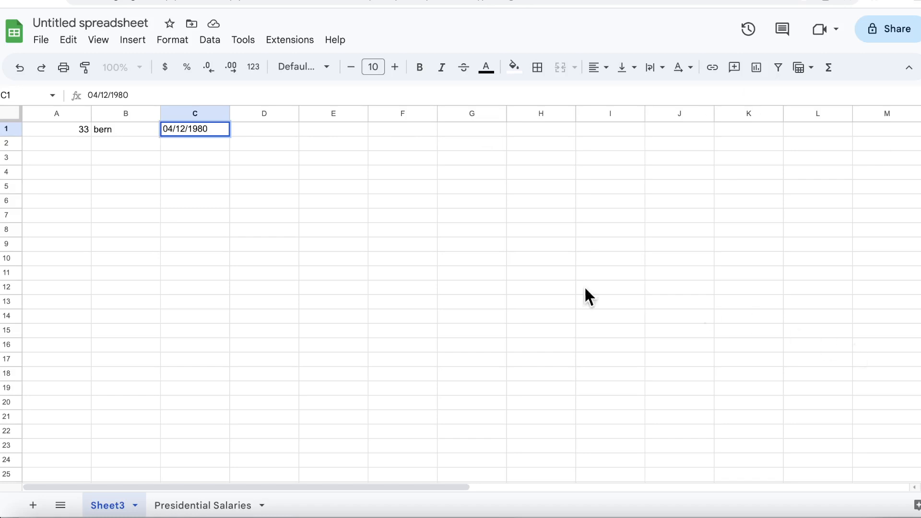
pyautogui.click(388, 130)
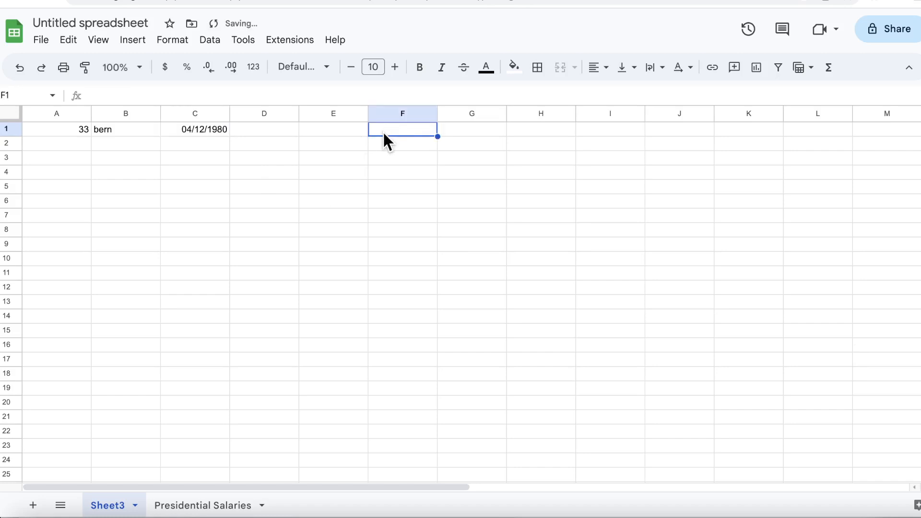
pyautogui.click(314, 155)
pyautogui.click(396, 157)
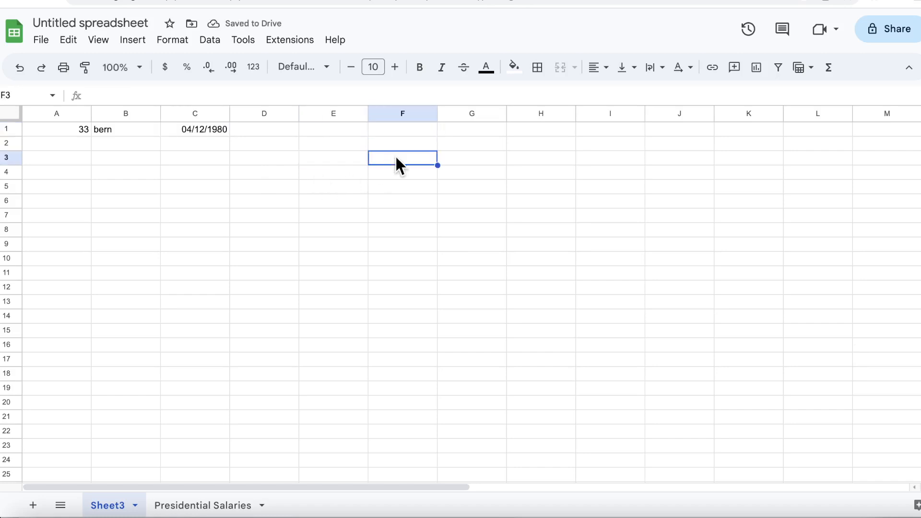
pyautogui.click(461, 146)
pyautogui.click(336, 158)
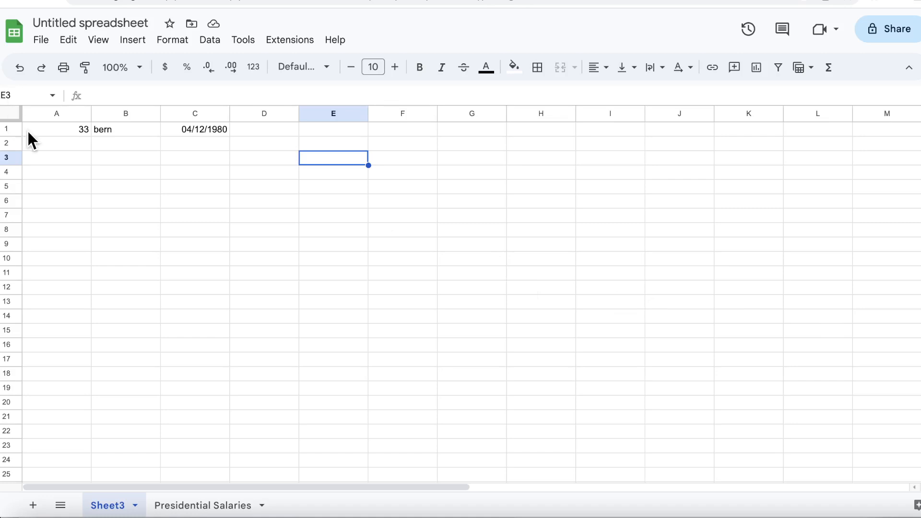
# Fill row 2 with 28 in A2, a second person's first name in B2 and the same date as C1 in C2.
pyautogui.click(78, 134)
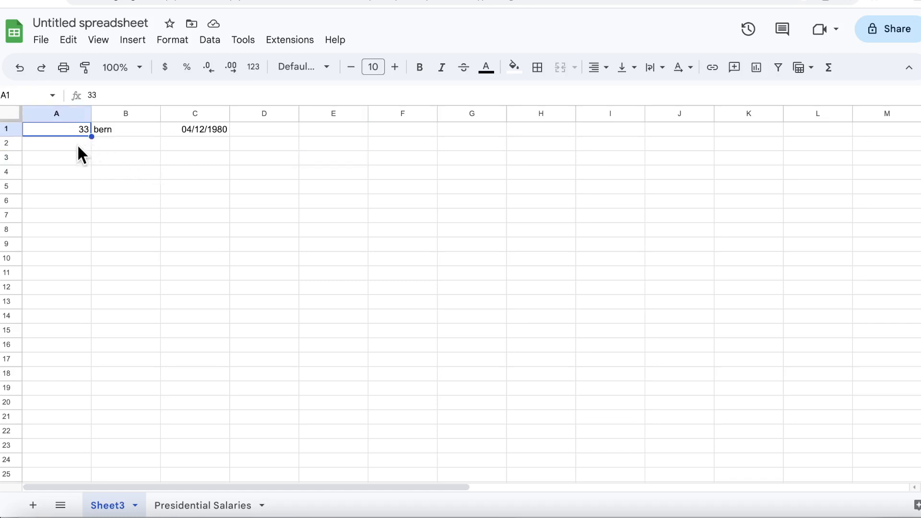
pyautogui.click(79, 146)
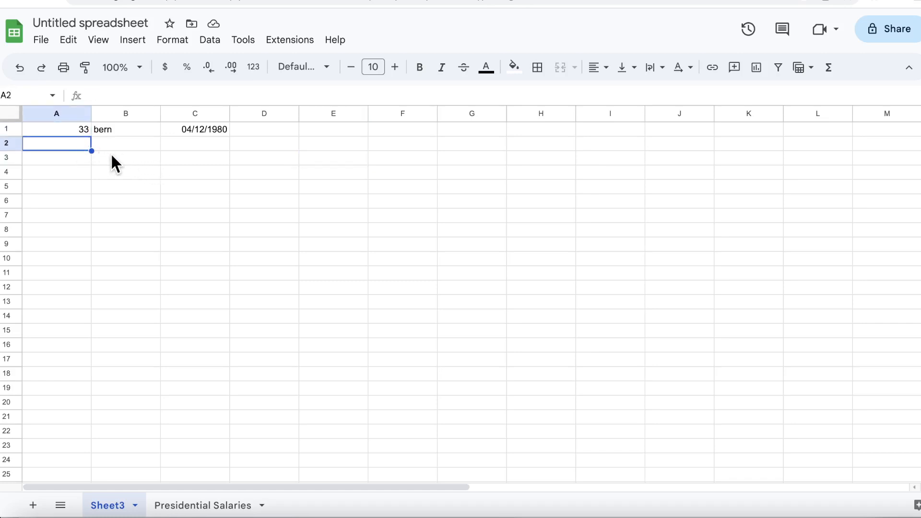
pyautogui.write('28')
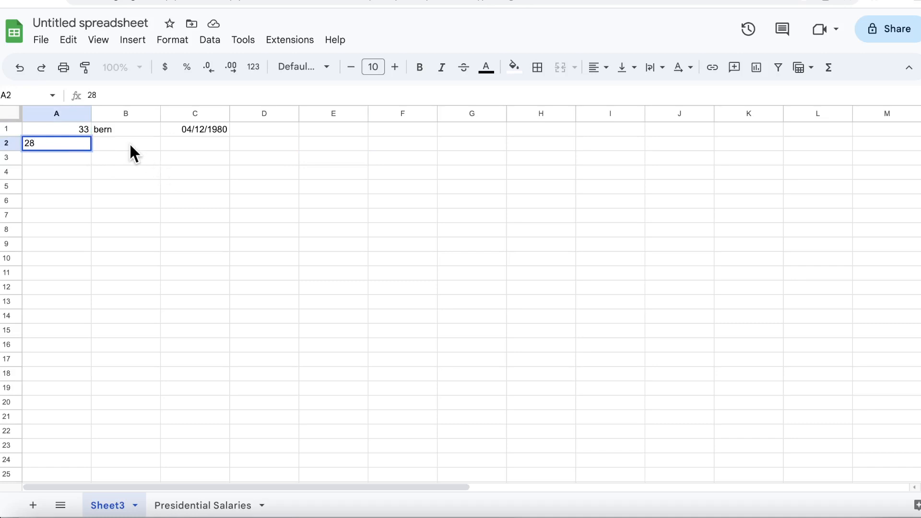
pyautogui.click(129, 143)
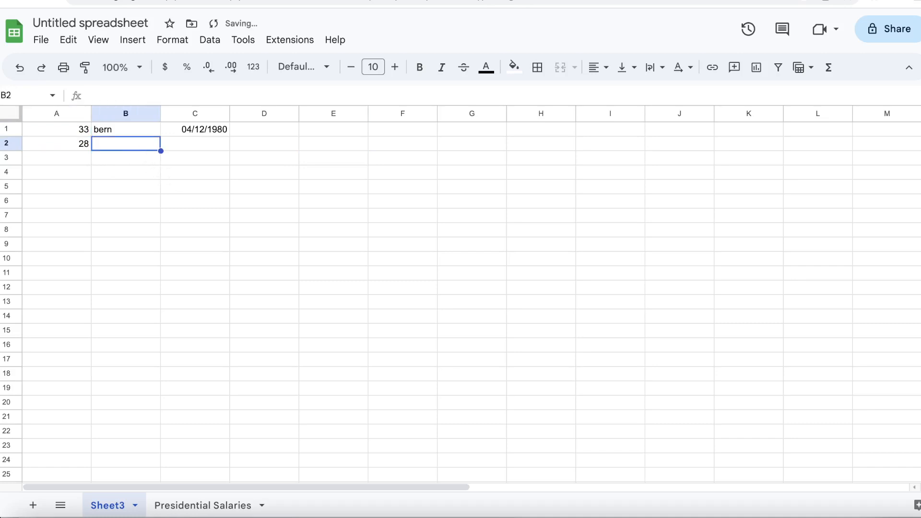
pyautogui.write('james')
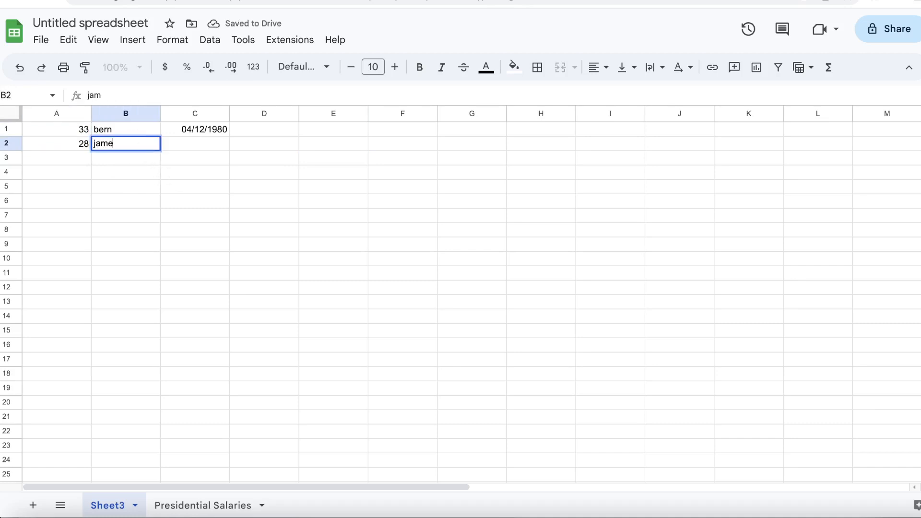
pyautogui.click(199, 143)
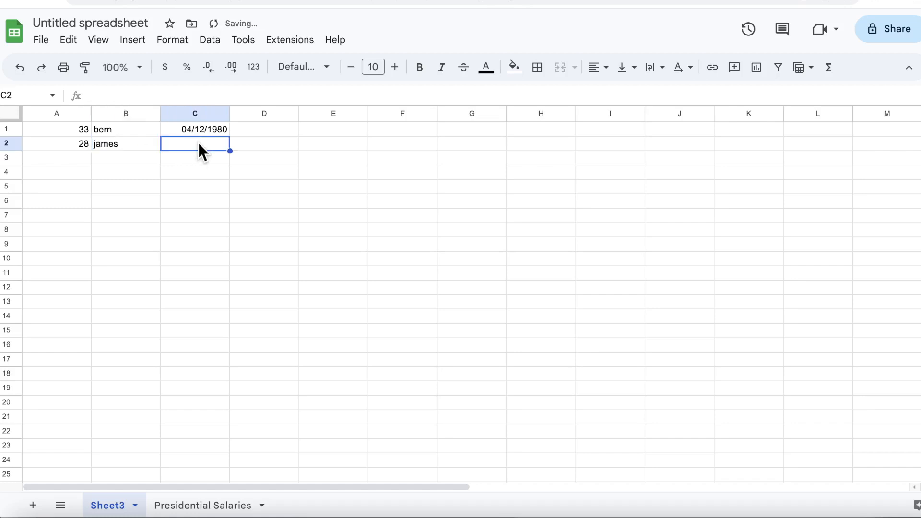
pyautogui.write('0')
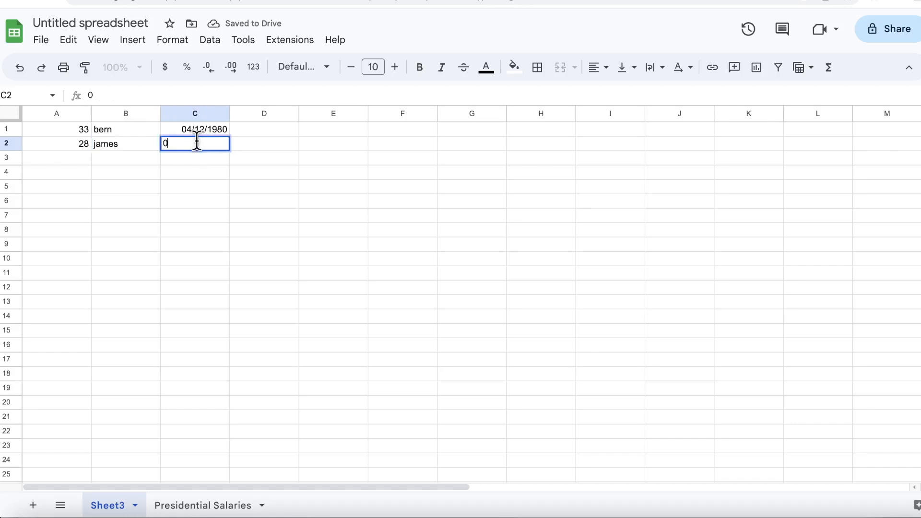
pyautogui.write('4/12/')
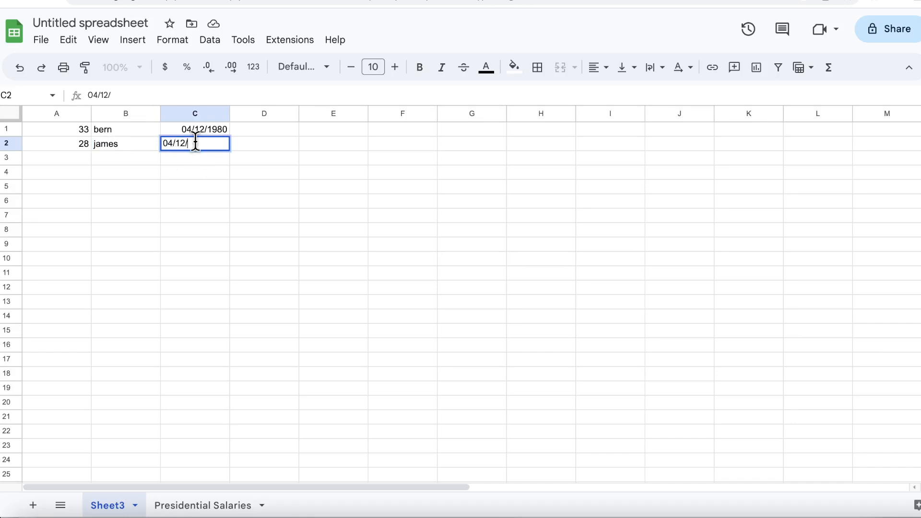
pyautogui.write('1980')
pyautogui.press('Return')
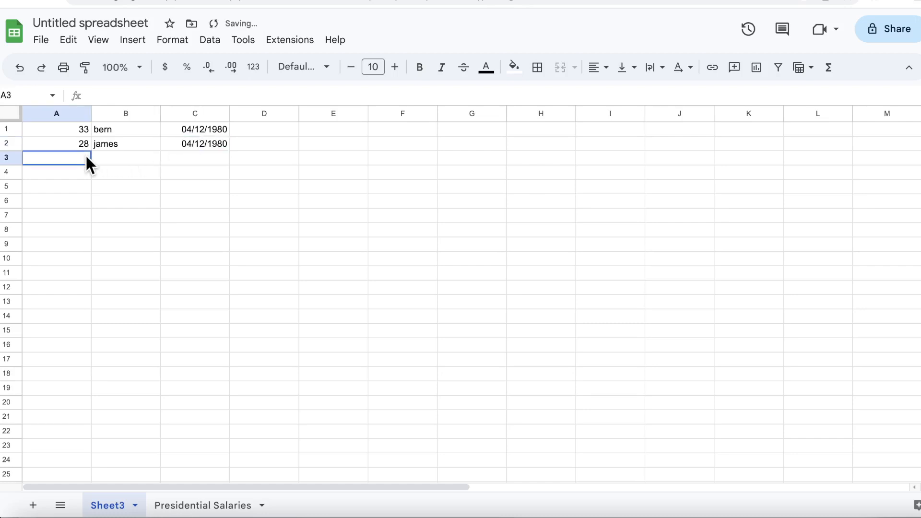
# Fill row 3 with 31 in A3, a third person's first name in B3 and a full numeric date in C3.
pyautogui.write('31')
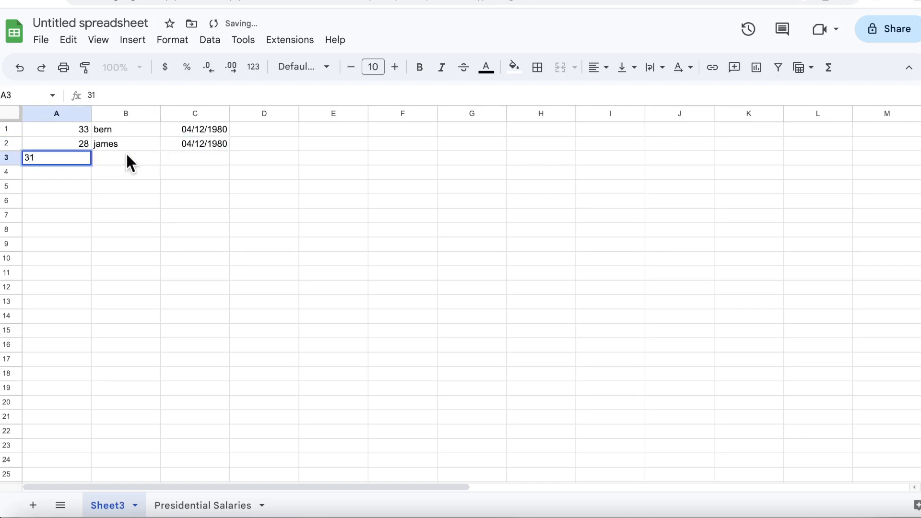
pyautogui.press('Tab')
pyautogui.write('troy')
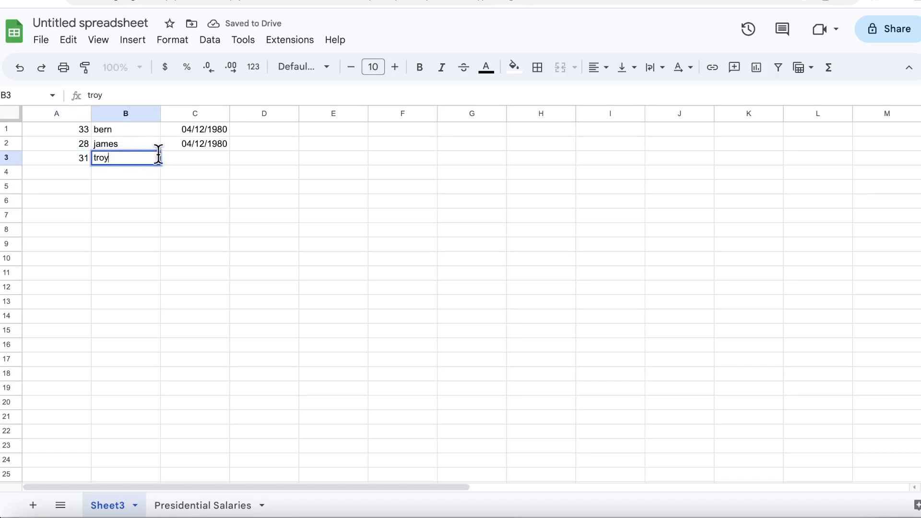
pyautogui.click(176, 157)
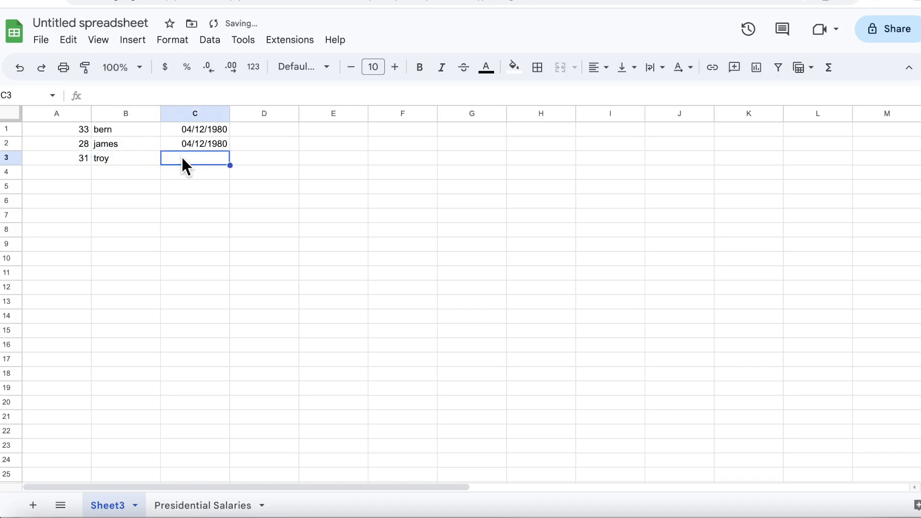
pyautogui.write('04')
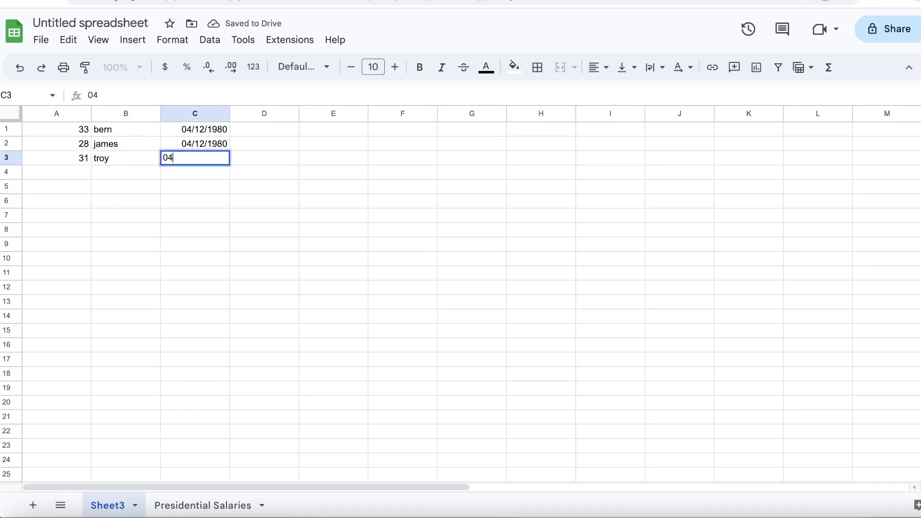
pyautogui.write('/12/1')
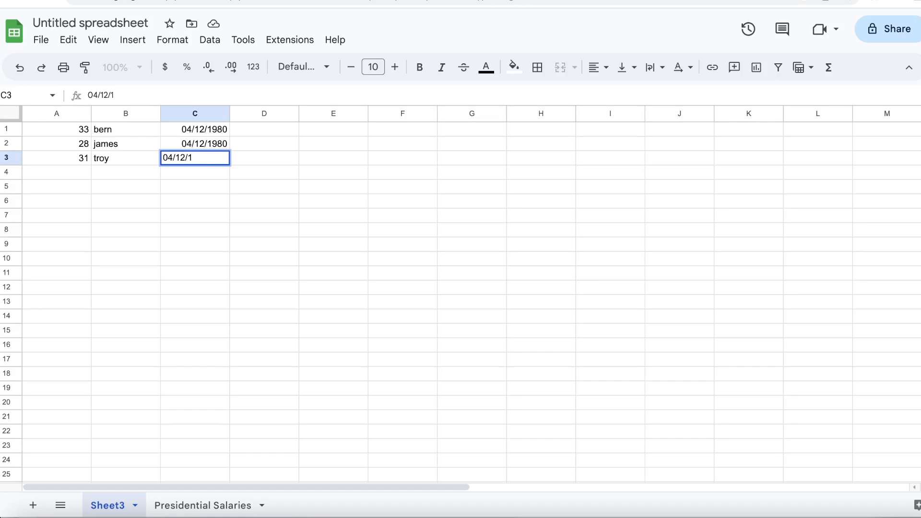
pyautogui.write('984')
pyautogui.click(141, 163)
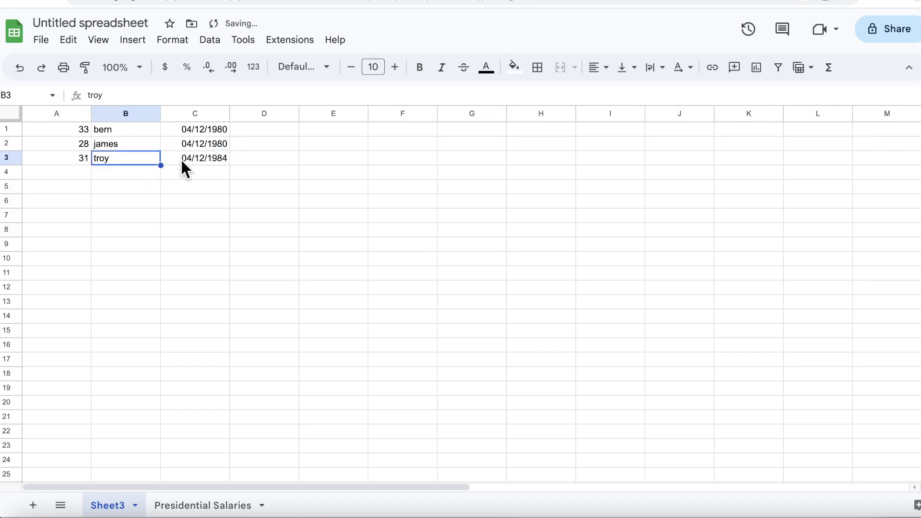
# Examine the number, name and date cells across row 3 and row 1 to compare how each type of data is stored.
pyautogui.click(180, 159)
pyautogui.click(88, 158)
pyautogui.click(121, 157)
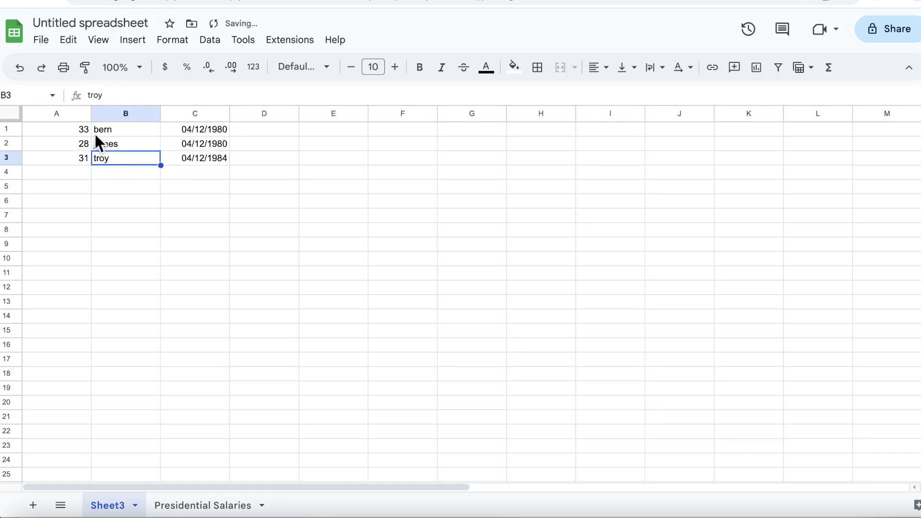
pyautogui.click(63, 127)
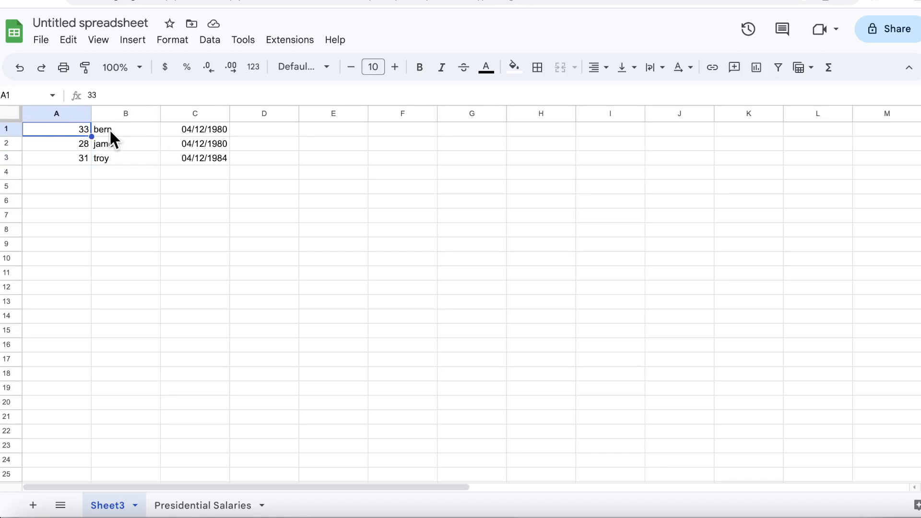
pyautogui.click(140, 131)
pyautogui.click(179, 129)
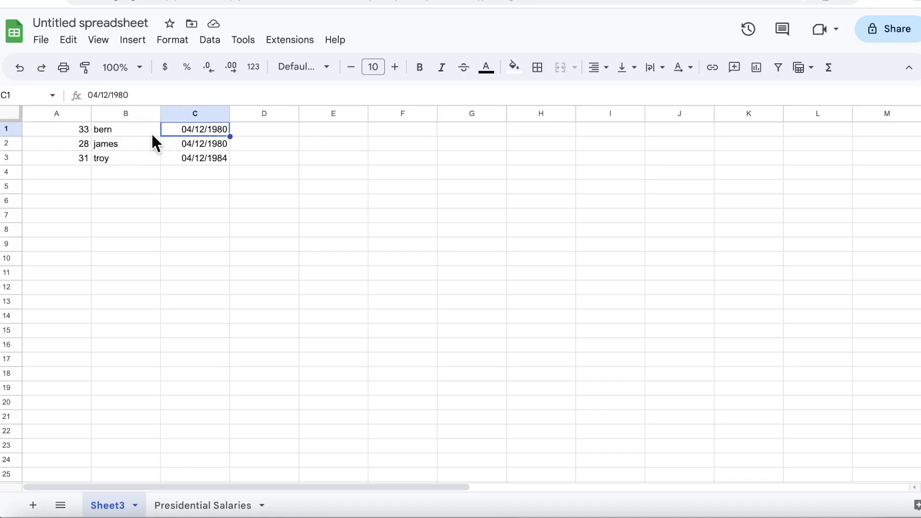
pyautogui.click(46, 128)
pyautogui.click(109, 128)
pyautogui.click(192, 128)
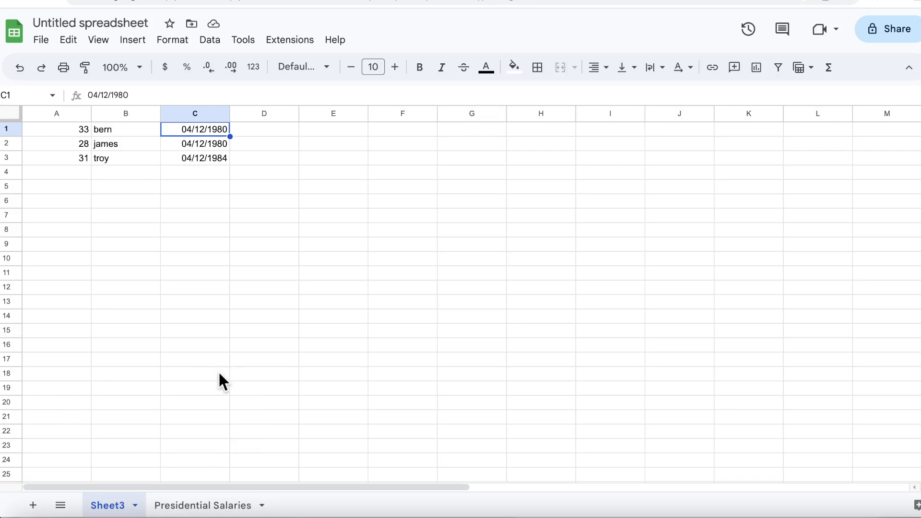
# Open the Presidential Salaries sheet and slightly narrow the Years into service and Years of Service columns.
pyautogui.click(197, 507)
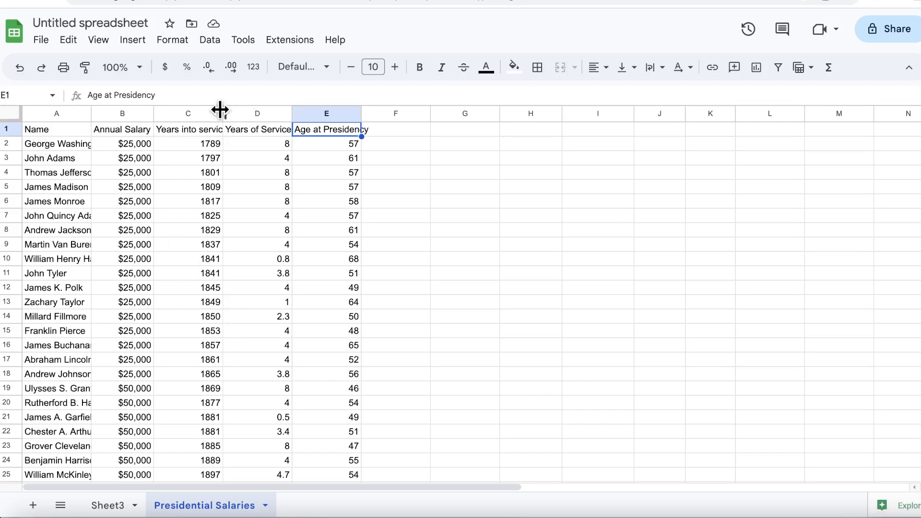
pyautogui.moveTo(220, 109); pyautogui.dragTo(214, 110)
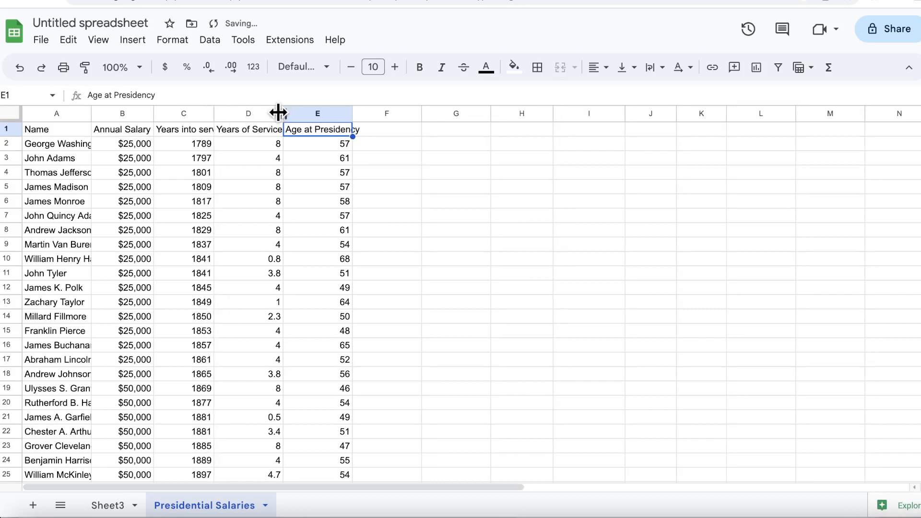
pyautogui.moveTo(282, 113); pyautogui.dragTo(272, 113)
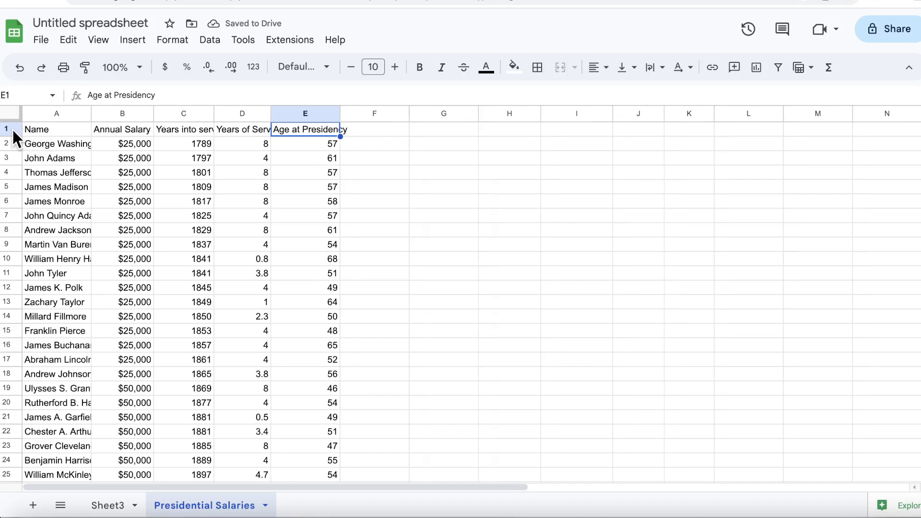
# Inspect the header cells from Name through Years of Service in row 1, and select the whole Name column.
pyautogui.click(42, 129)
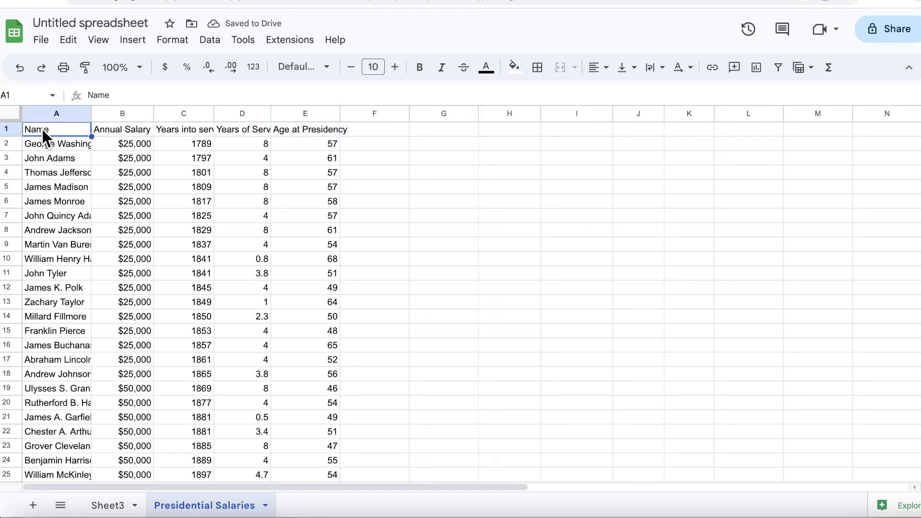
pyautogui.click(115, 127)
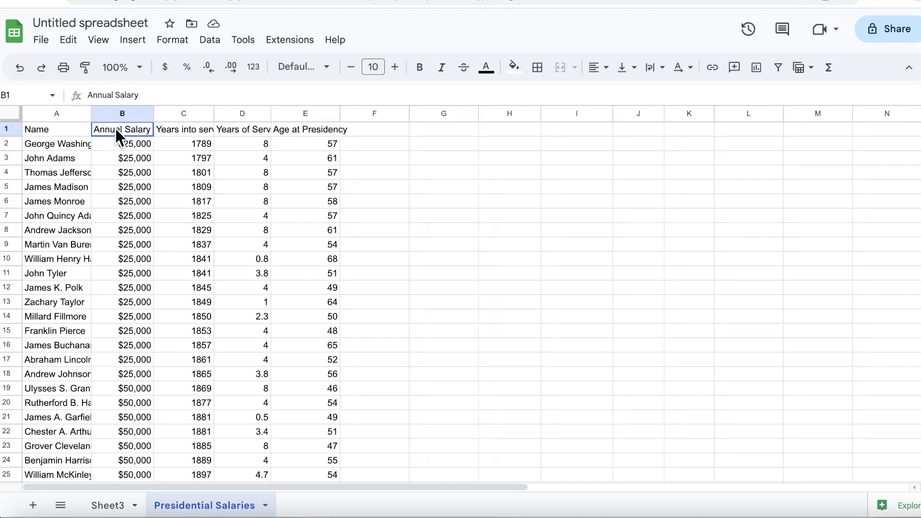
pyautogui.click(187, 132)
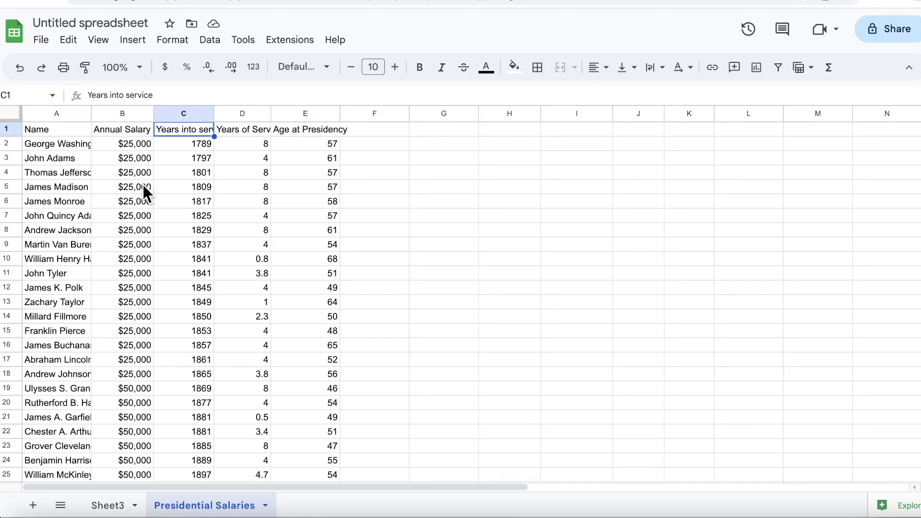
pyautogui.click(243, 129)
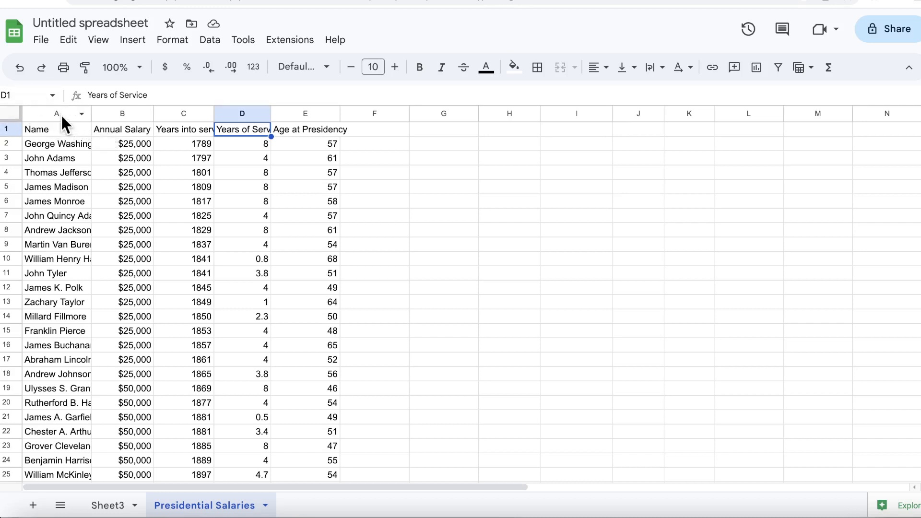
pyautogui.click(33, 112)
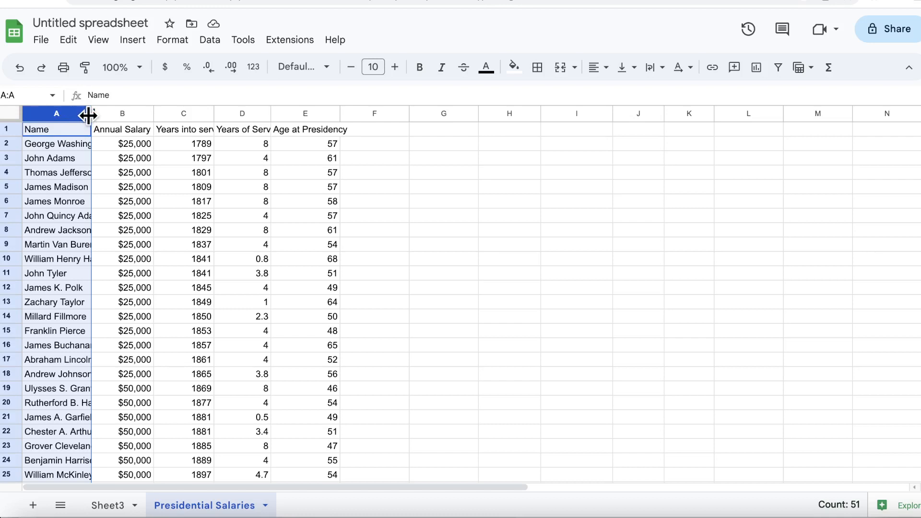
# Widen the Name column until the full president names fit, and slightly widen the Annual Salary column.
pyautogui.moveTo(87, 116); pyautogui.dragTo(88, 115)
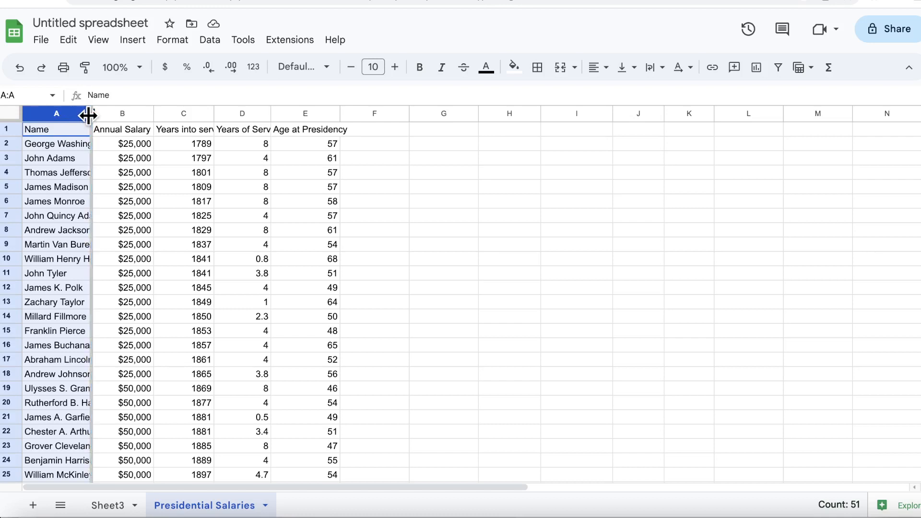
pyautogui.moveTo(88, 115); pyautogui.dragTo(115, 120)
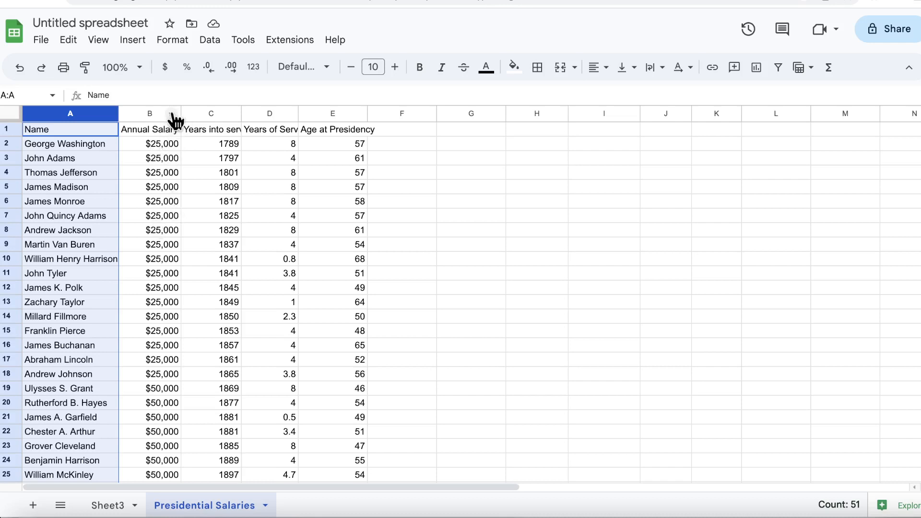
pyautogui.click(139, 114)
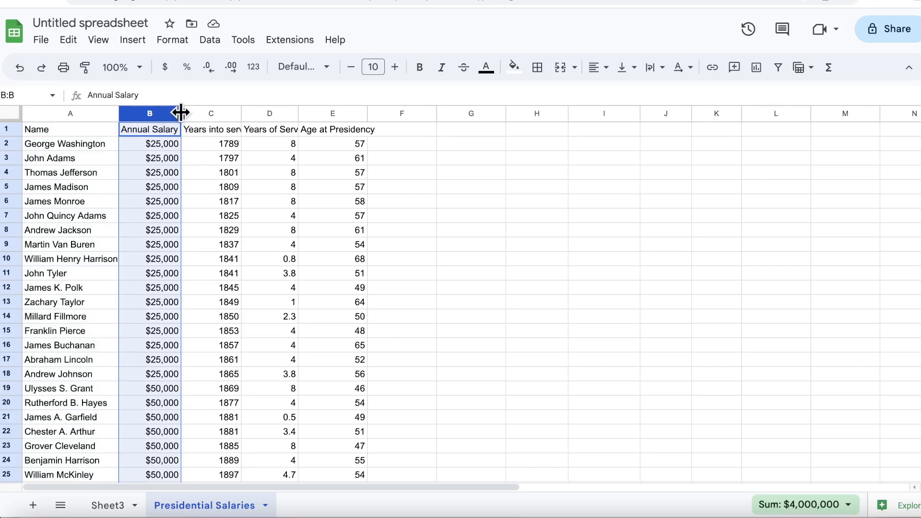
pyautogui.moveTo(181, 113); pyautogui.dragTo(197, 115)
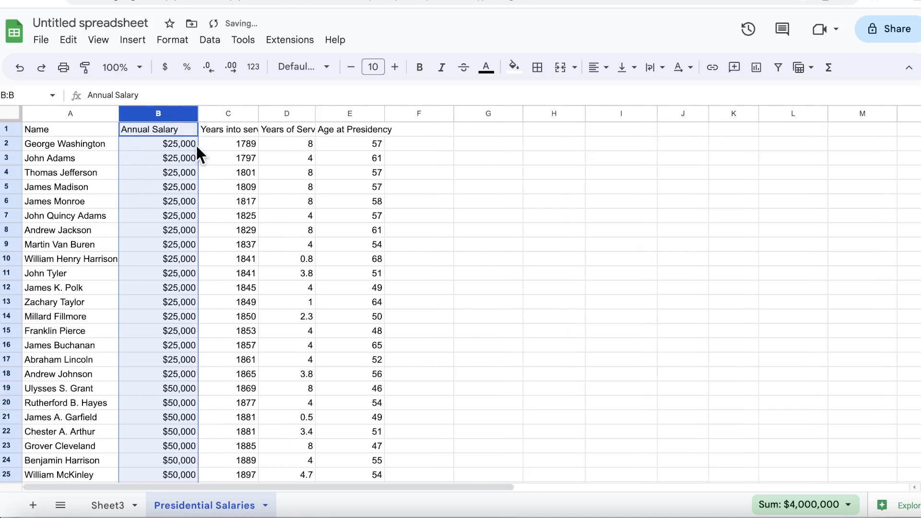
# Widen the Years into service and Years of Service columns so their full headers fit.
pyautogui.click(234, 114)
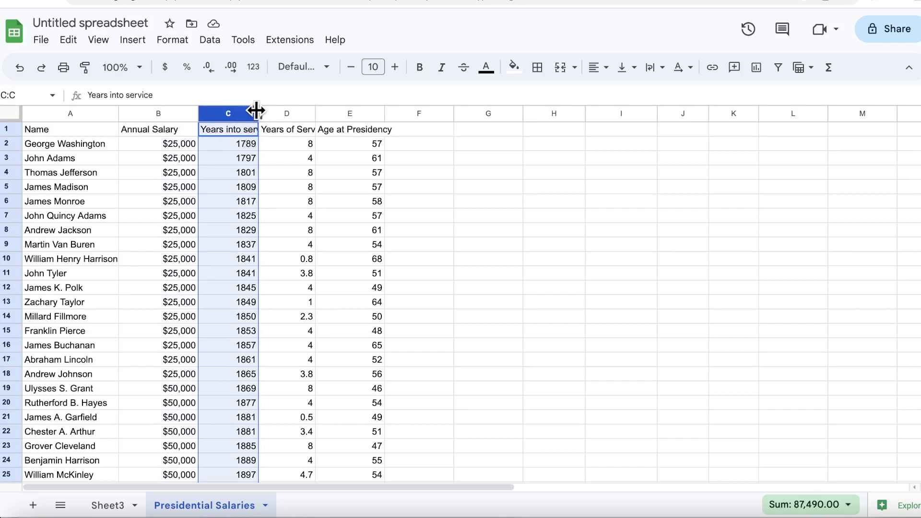
pyautogui.moveTo(256, 111); pyautogui.dragTo(286, 113)
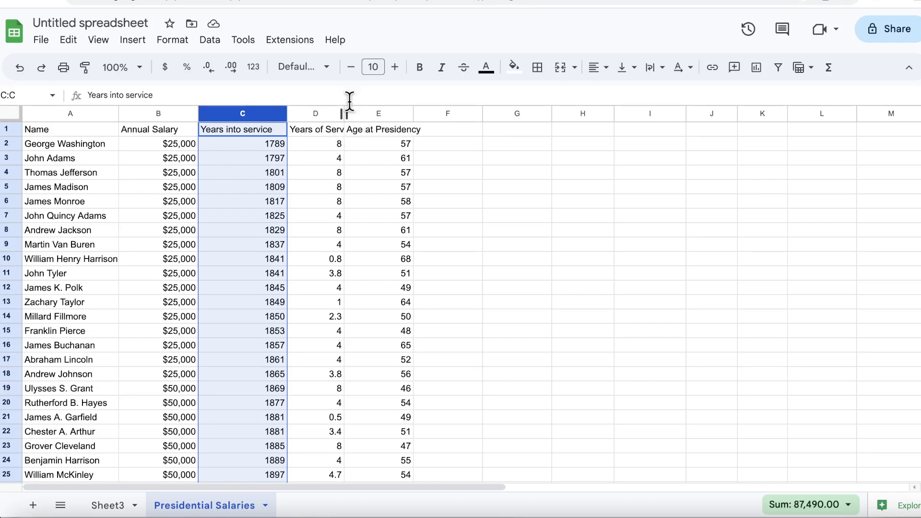
pyautogui.click(324, 112)
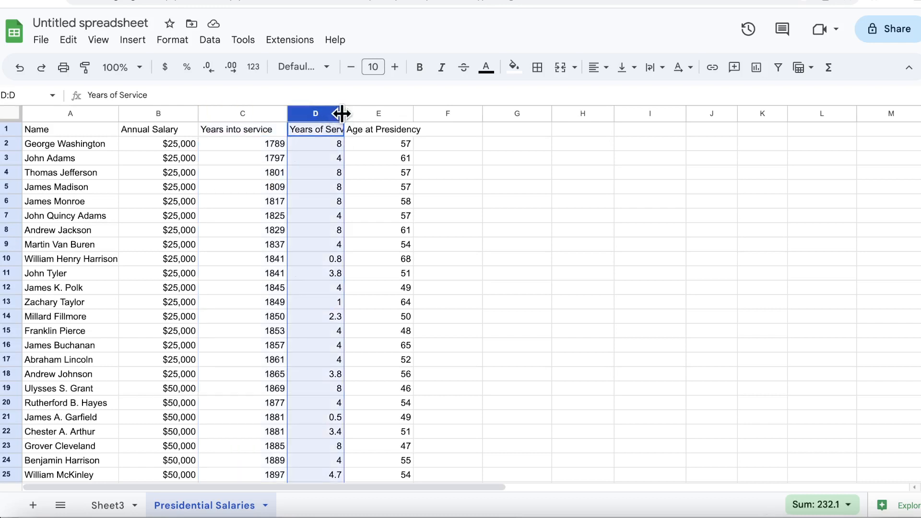
pyautogui.moveTo(341, 113); pyautogui.dragTo(362, 114)
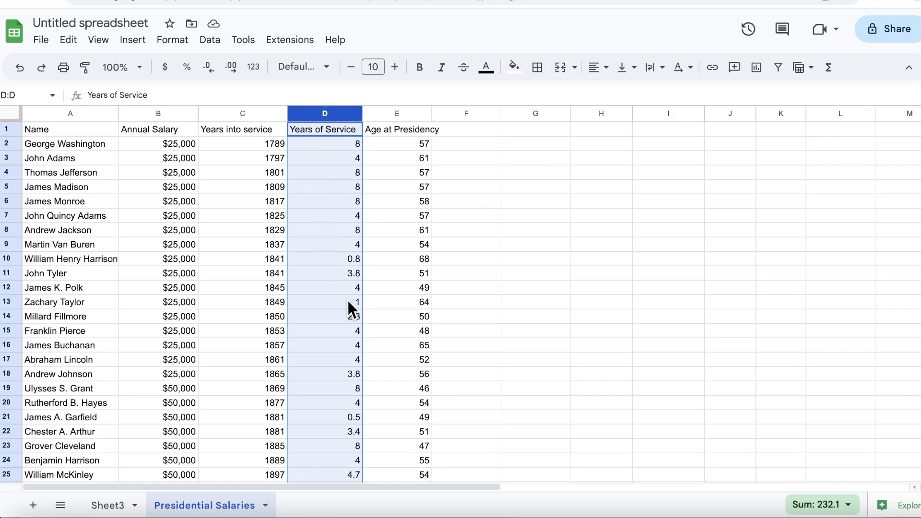
# Apply text wrapping to the Age at Presidency column and widen it until its header fits on one line.
pyautogui.click(405, 113)
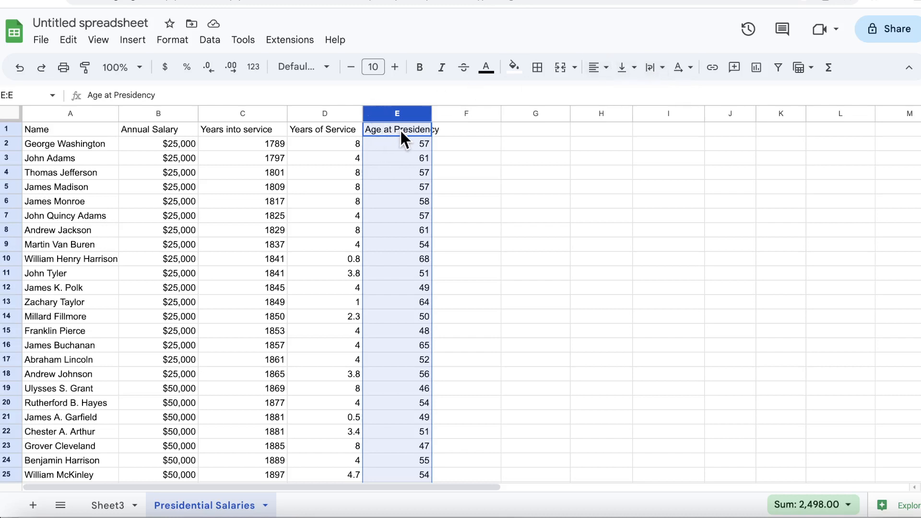
pyautogui.click(652, 72)
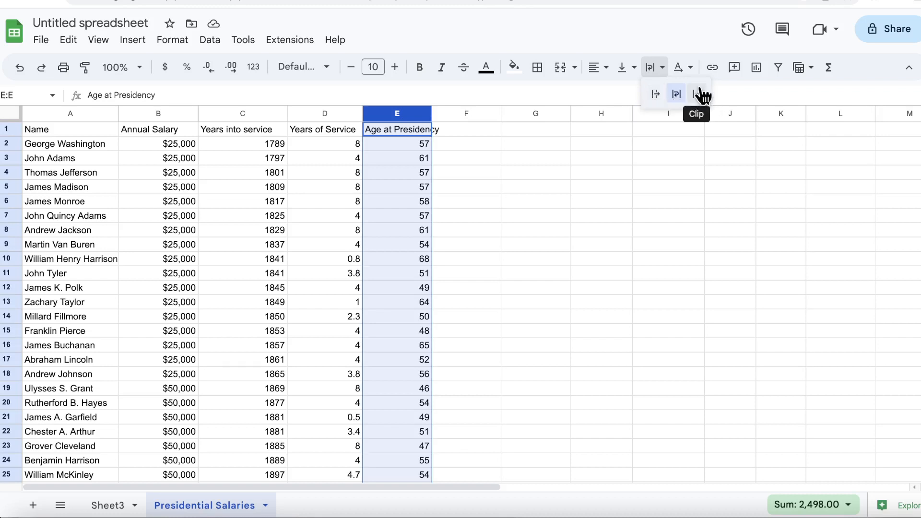
pyautogui.click(677, 94)
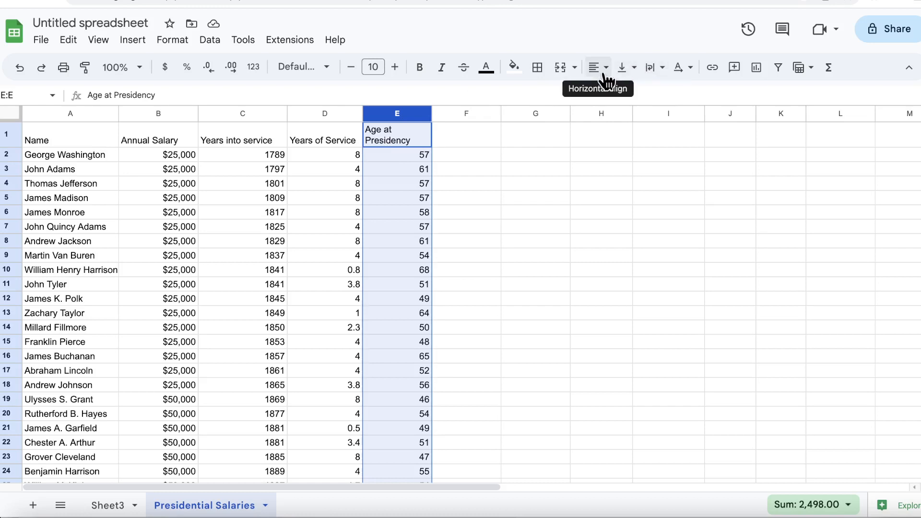
pyautogui.moveTo(431, 113); pyautogui.dragTo(452, 114)
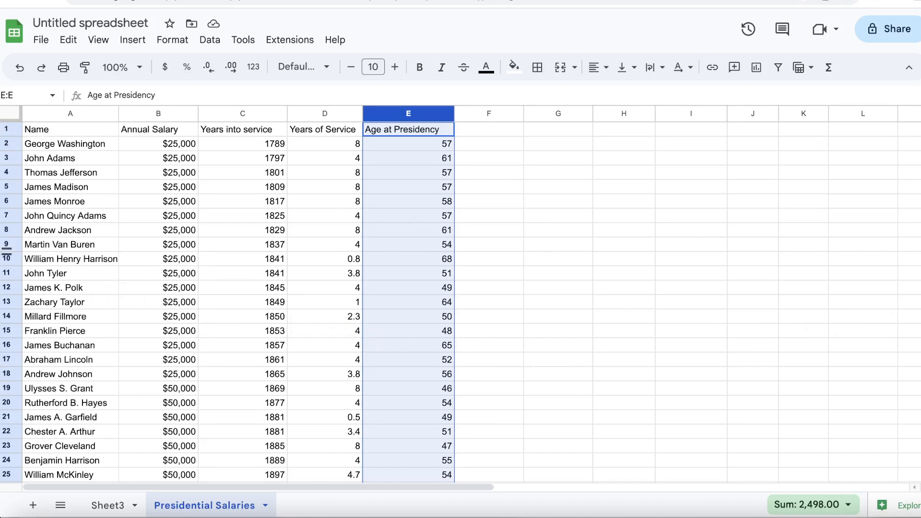
# Roughly double the height of header row 1 and make all of its text bold.
pyautogui.click(7, 131)
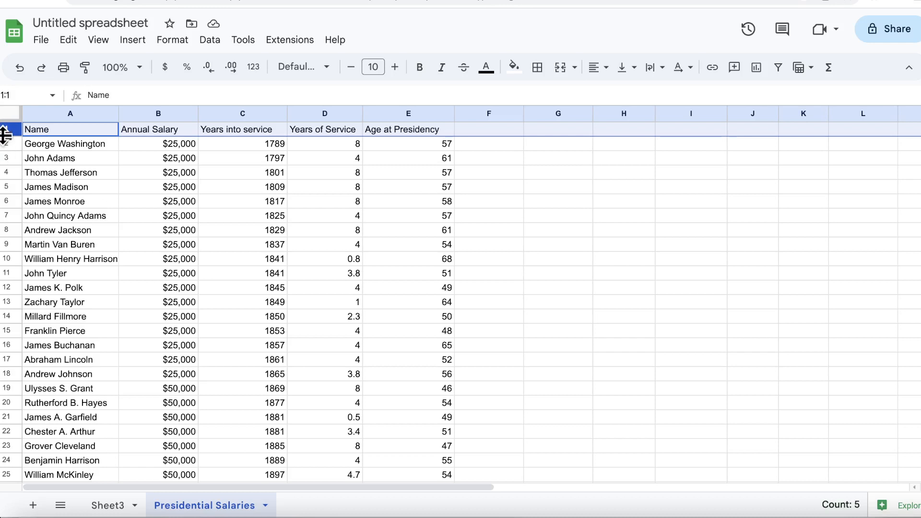
pyautogui.moveTo(4, 136)
pyautogui.mouseDown()
pyautogui.moveTo(4, 150)
pyautogui.moveTo(6, 127)
pyautogui.moveTo(7, 150)
pyautogui.mouseUp()
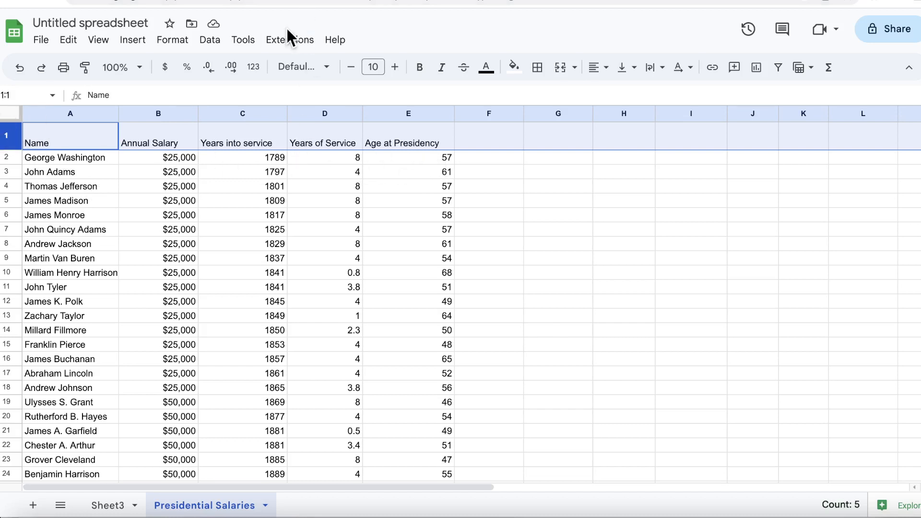
pyautogui.click(167, 40)
pyautogui.moveTo(180, 99)
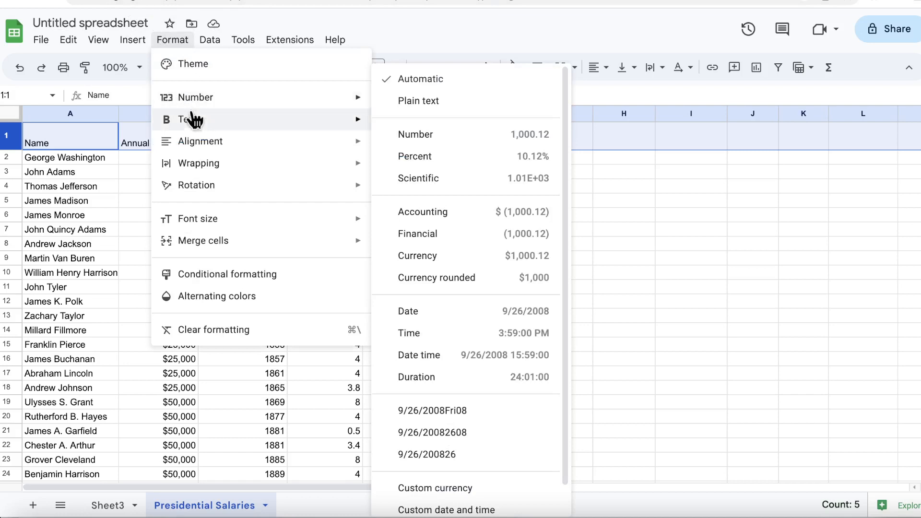
pyautogui.moveTo(203, 126)
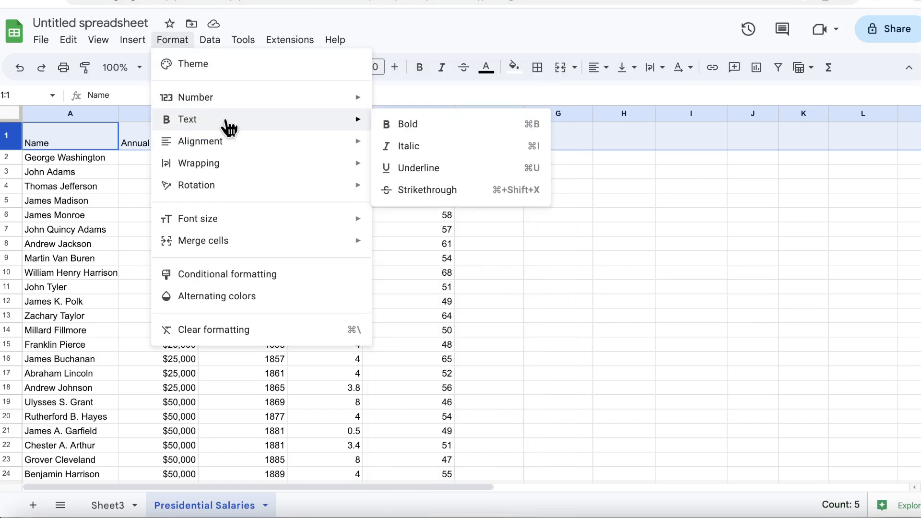
pyautogui.click(404, 125)
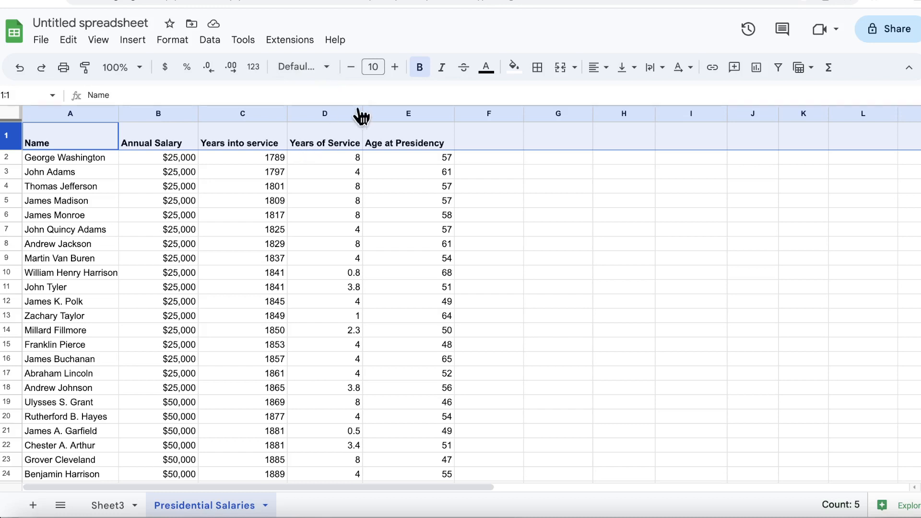
# Try larger font sizes up to 17 on header row 1 and settle on size 13.
pyautogui.click(395, 67)
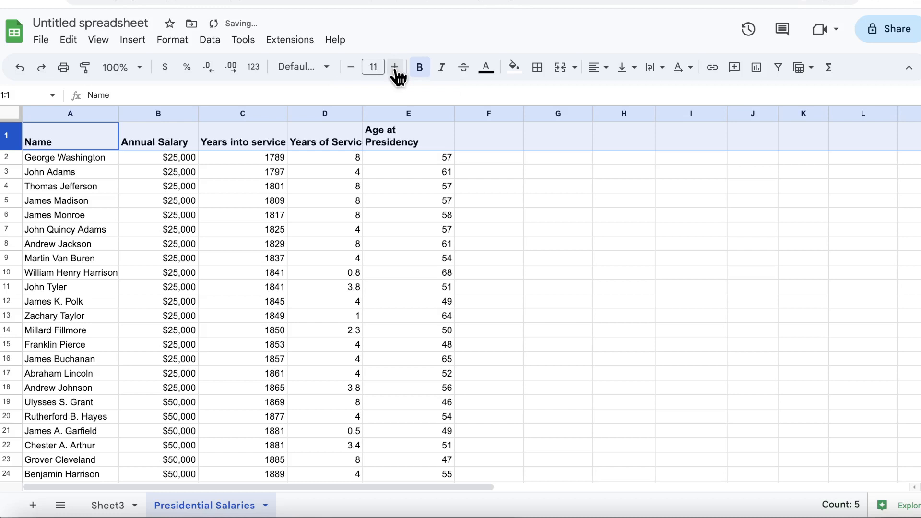
pyautogui.click(395, 67)
pyautogui.click(395, 67)
pyautogui.click(395, 67)
pyautogui.click(395, 67)
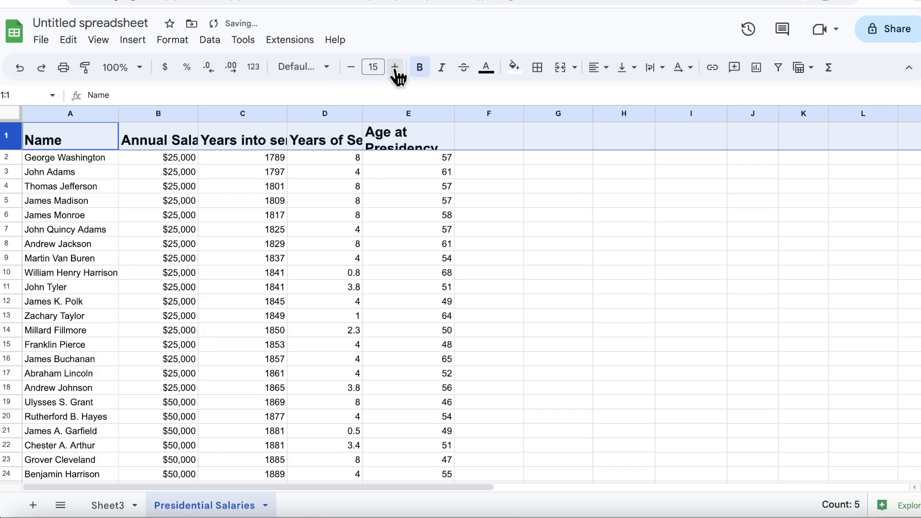
pyautogui.click(395, 67)
pyautogui.click(395, 67)
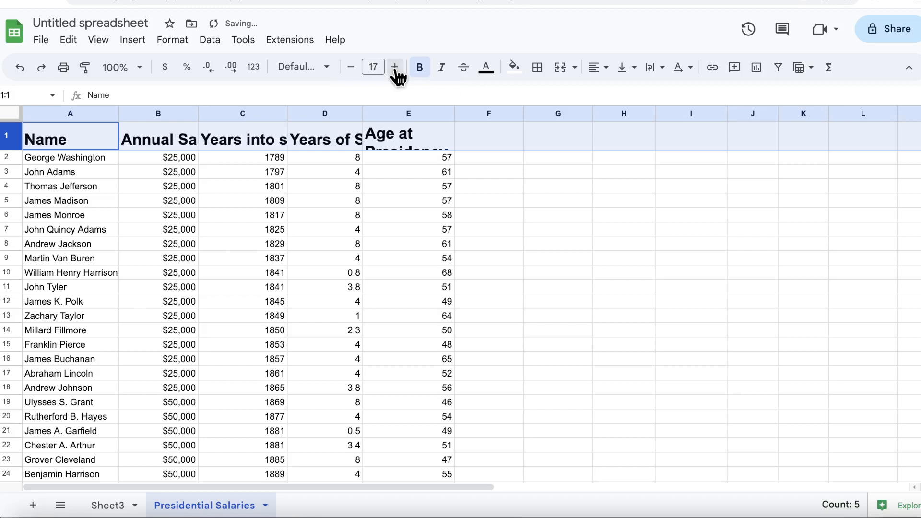
pyautogui.click(351, 67)
pyautogui.click(351, 67)
pyautogui.click(351, 67)
pyautogui.click(351, 67)
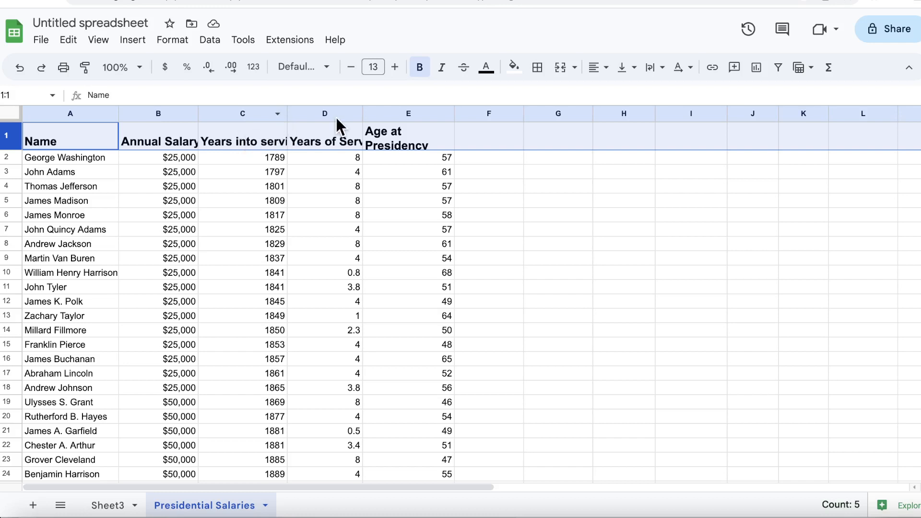
pyautogui.click(654, 68)
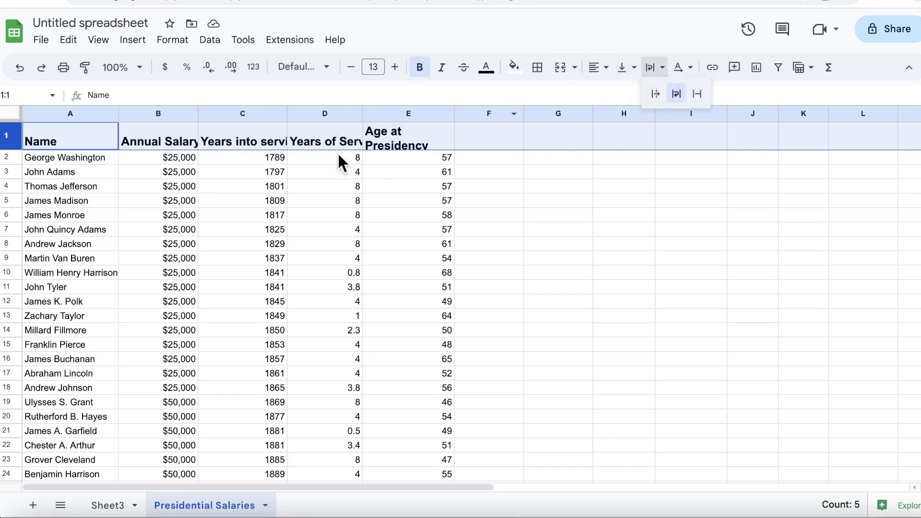
pyautogui.click(324, 139)
pyautogui.click(254, 136)
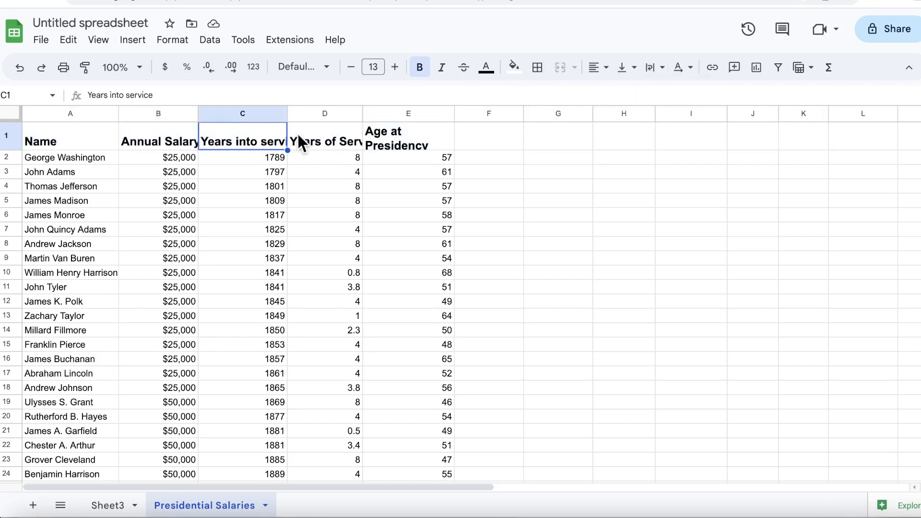
pyautogui.click(328, 140)
pyautogui.click(373, 138)
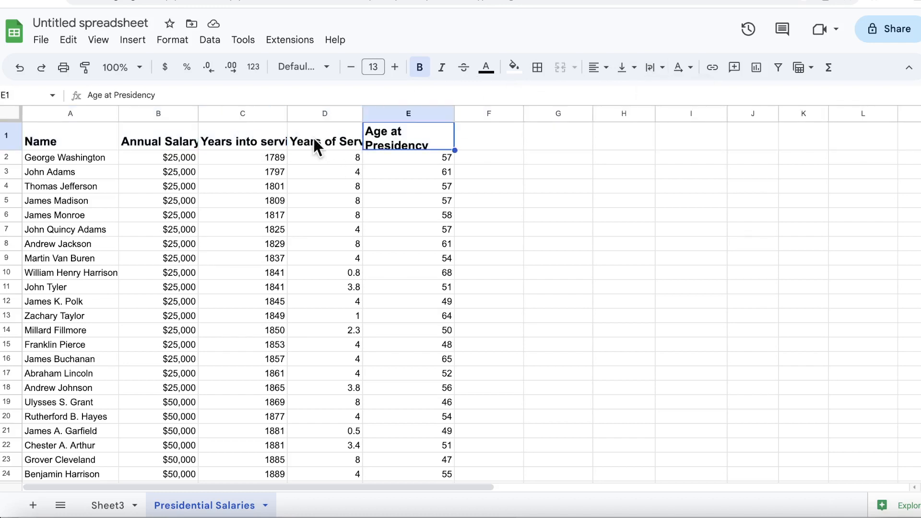
# Widen the Years into service and Years of Service columns to fit their enlarged bold headers.
pyautogui.click(241, 134)
pyautogui.moveTo(290, 118); pyautogui.dragTo(329, 117)
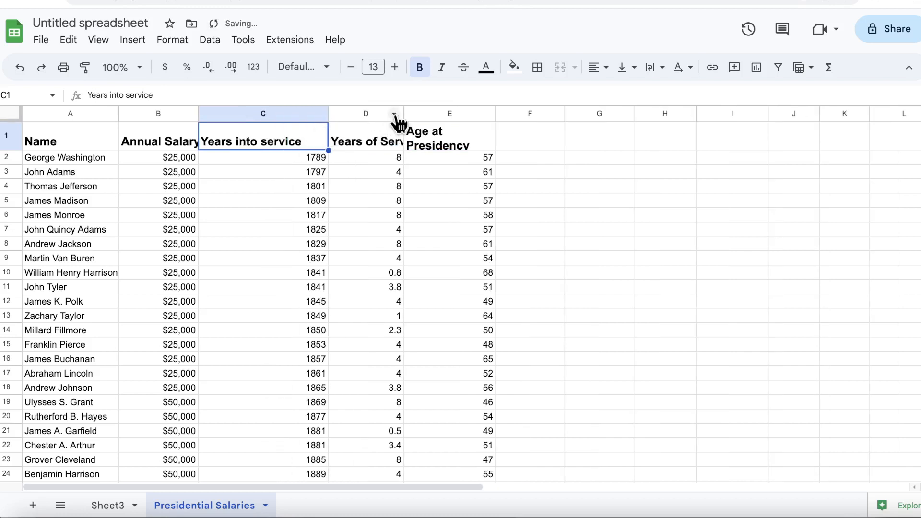
pyautogui.click(378, 132)
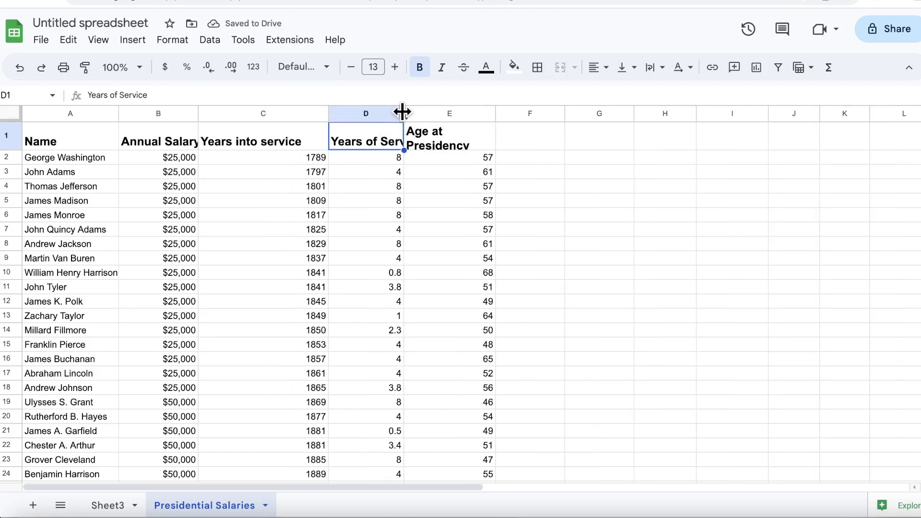
pyautogui.moveTo(404, 114); pyautogui.dragTo(474, 115)
# Widen the Age at Presidency and Annual Salary columns so each enlarged header fits on one line.
pyautogui.click(528, 114)
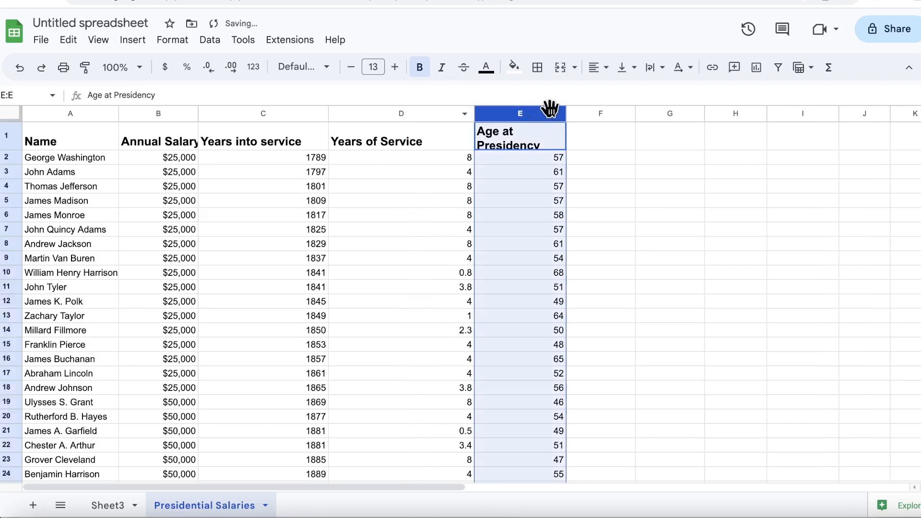
pyautogui.moveTo(566, 114); pyautogui.dragTo(614, 114)
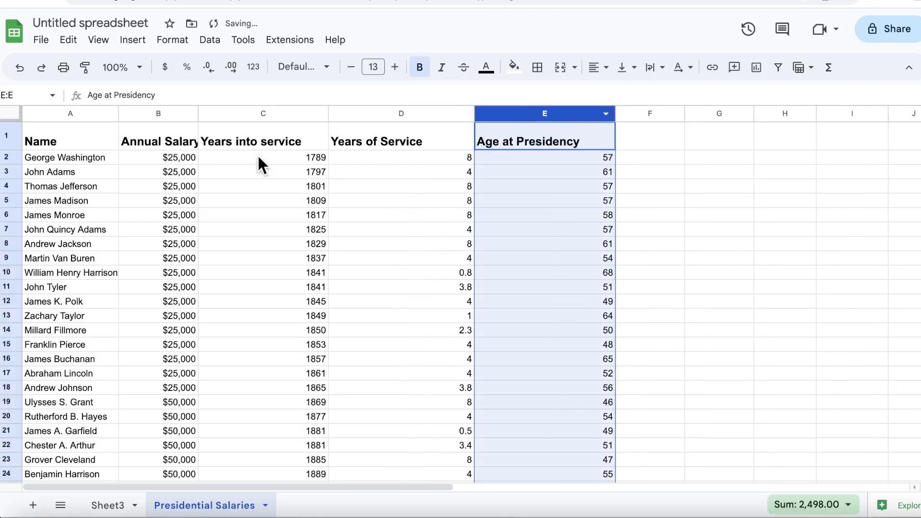
pyautogui.click(180, 115)
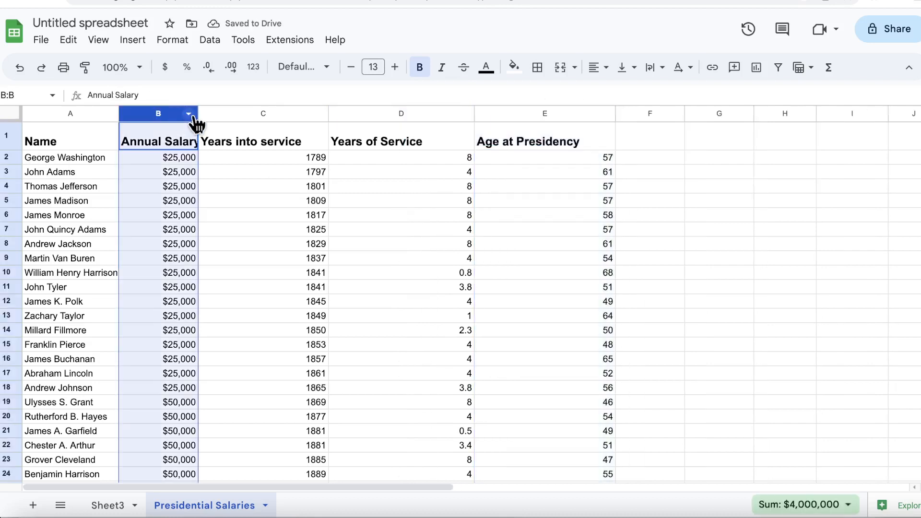
pyautogui.moveTo(196, 115); pyautogui.dragTo(238, 117)
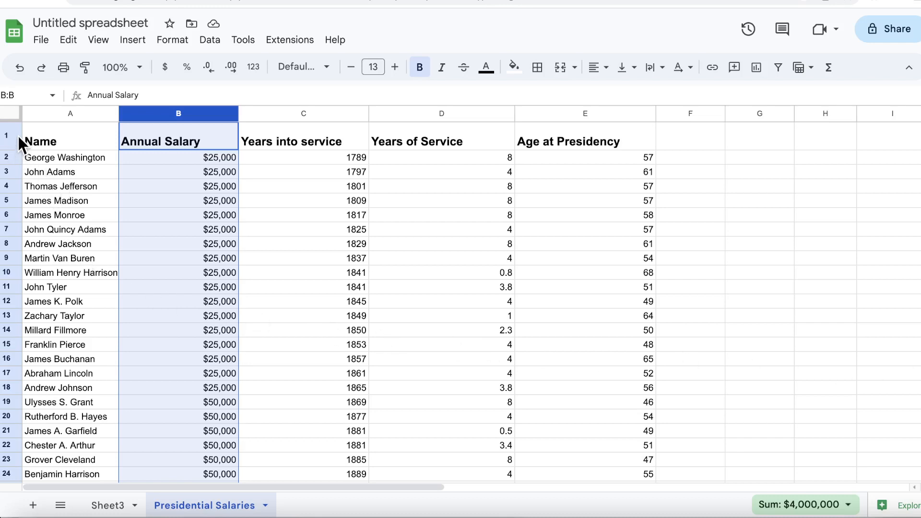
# Select the whole header row 1 and give it an orange fill color.
pyautogui.click(46, 137)
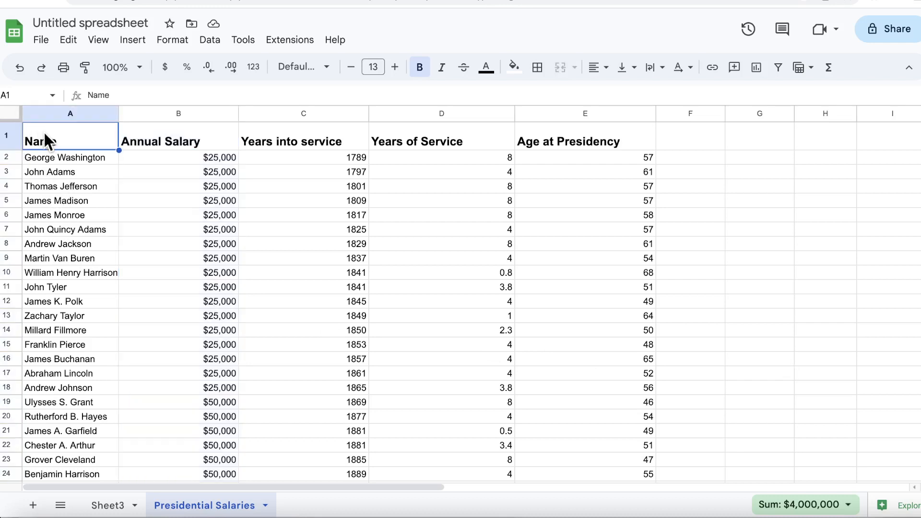
pyautogui.click(3, 136)
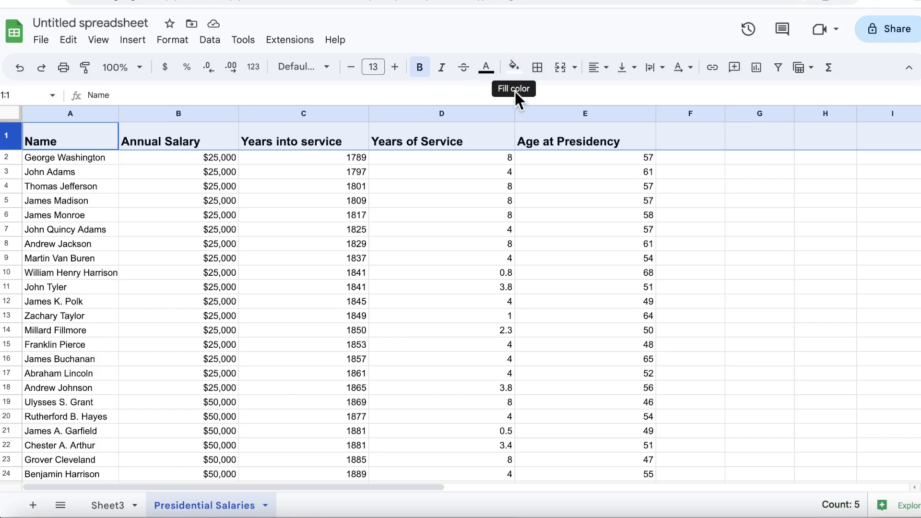
pyautogui.click(514, 67)
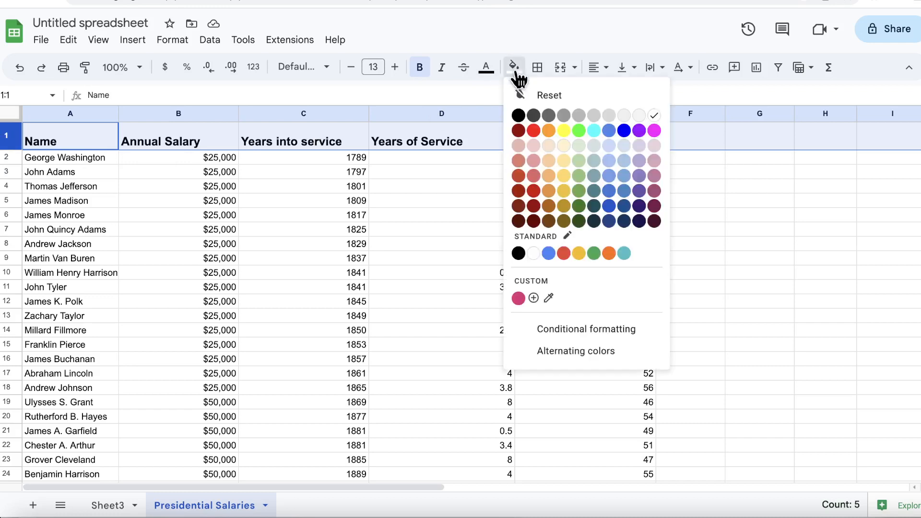
pyautogui.click(550, 130)
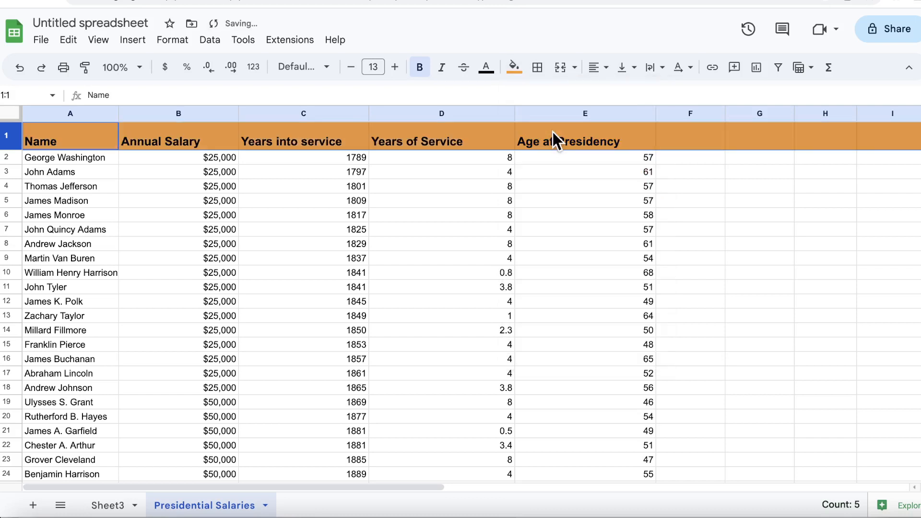
# Change the fill color of header row 1 to yellow.
pyautogui.click(514, 67)
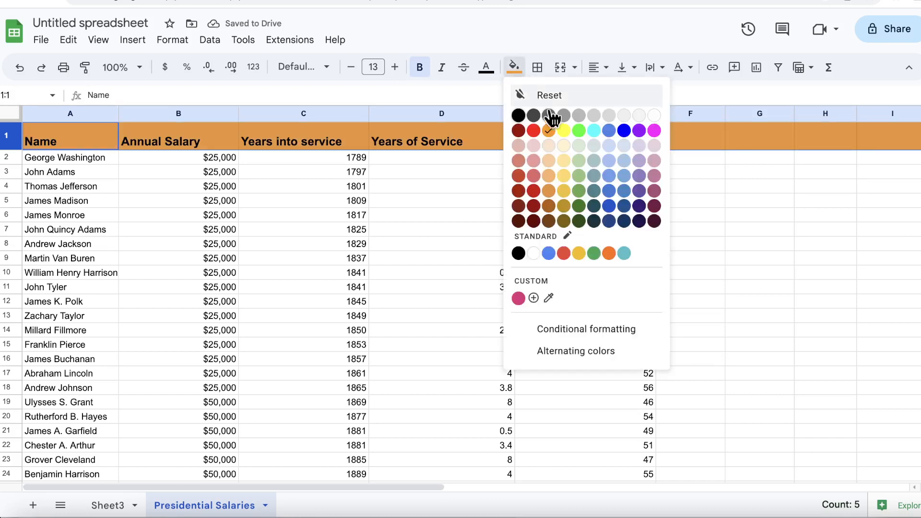
pyautogui.click(564, 131)
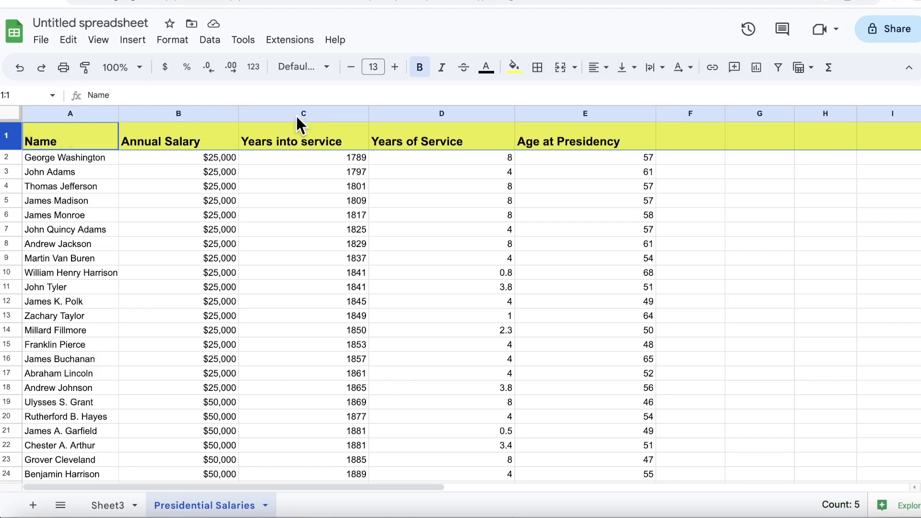
pyautogui.click(773, 231)
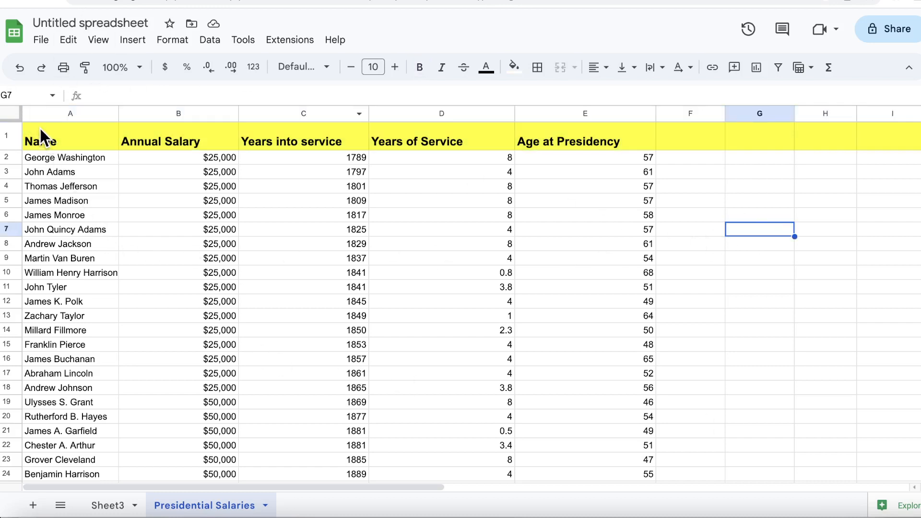
# Select the table range A1:E51 and apply outer borders, inner borders and finally all borders in black.
pyautogui.moveTo(38, 128); pyautogui.dragTo(625, 362)
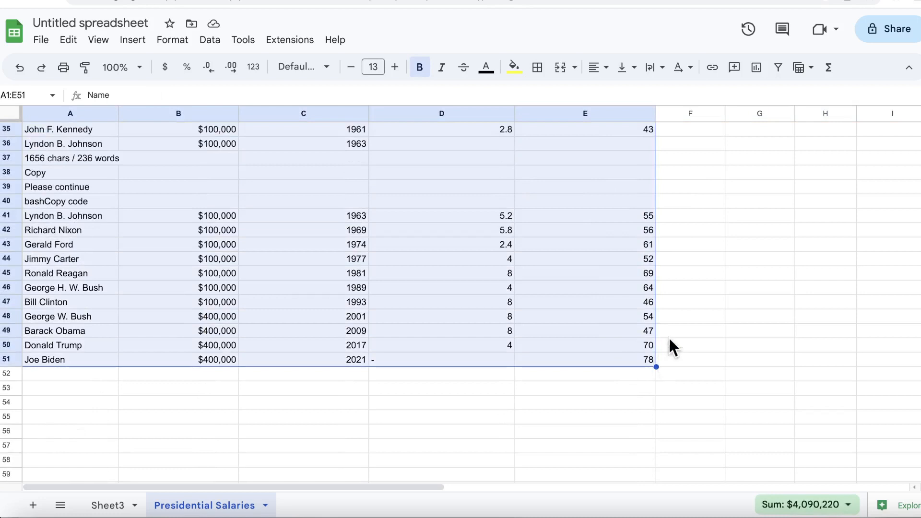
pyautogui.click(543, 72)
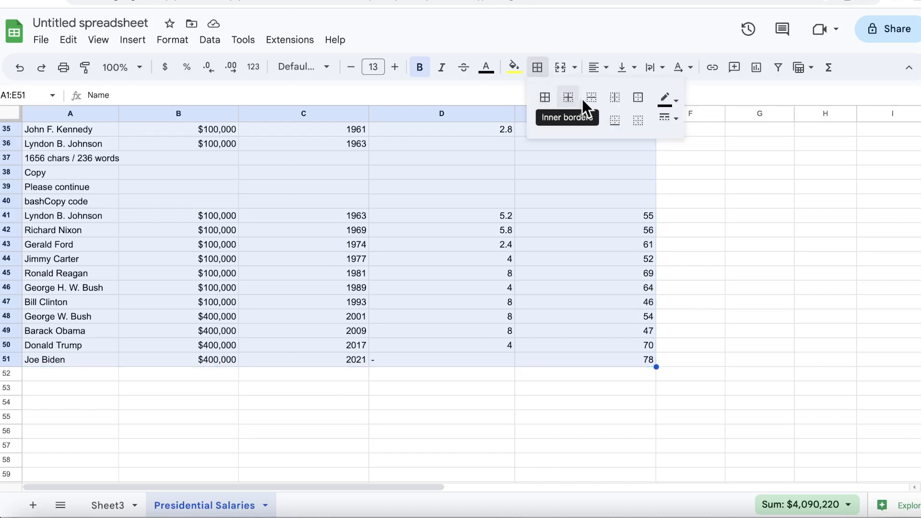
pyautogui.click(639, 98)
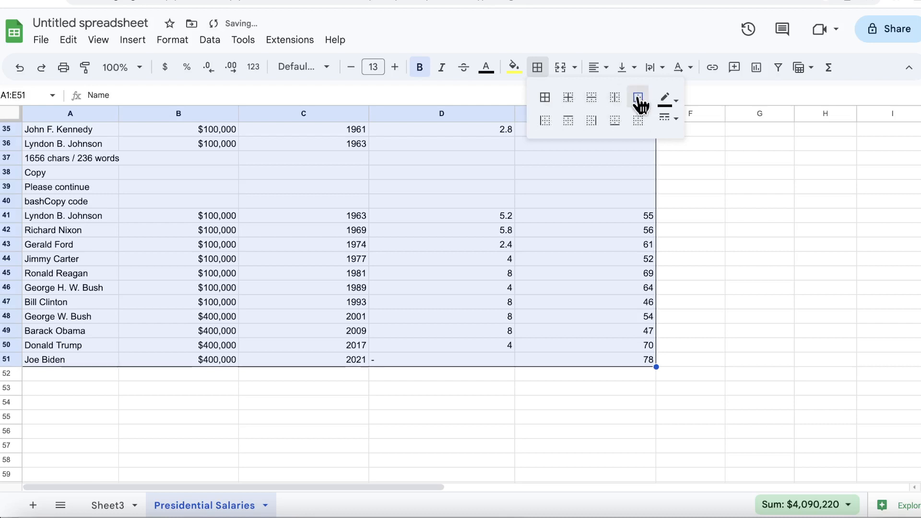
pyautogui.click(568, 100)
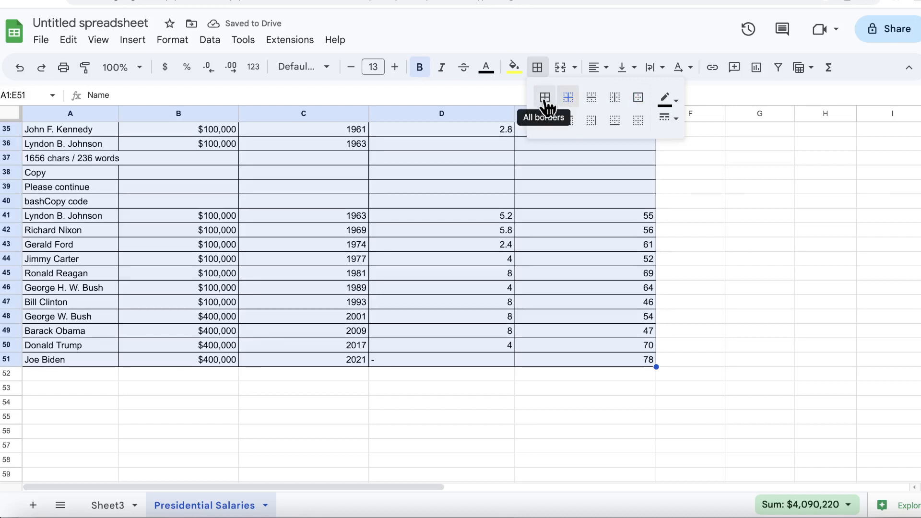
pyautogui.click(545, 99)
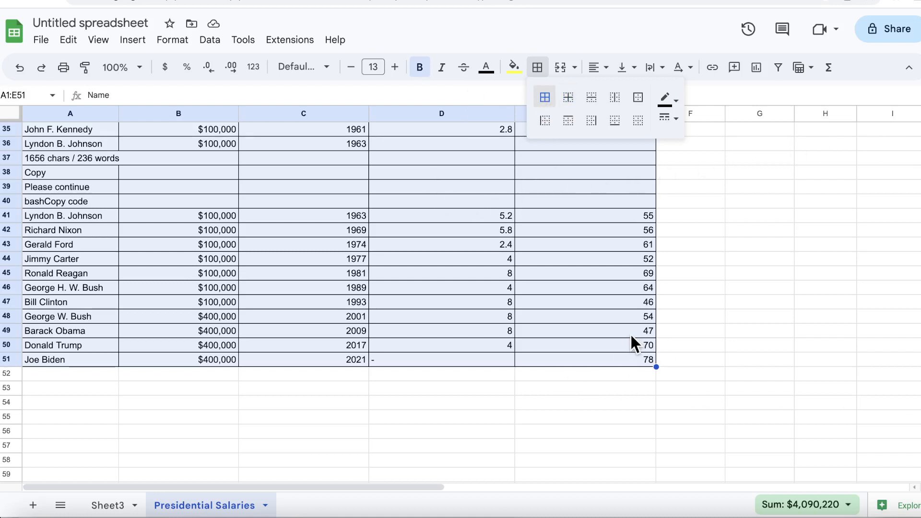
pyautogui.scroll(10, 673, 274)
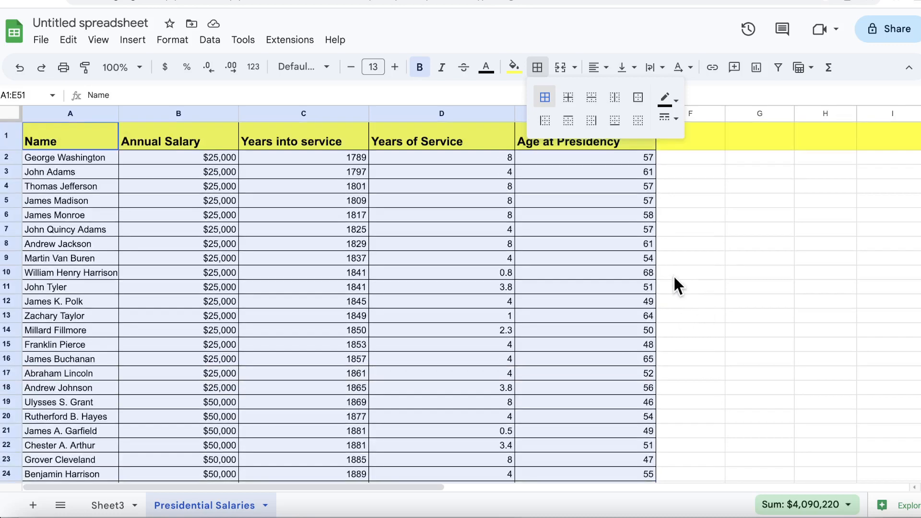
pyautogui.scroll(-10, 669, 272)
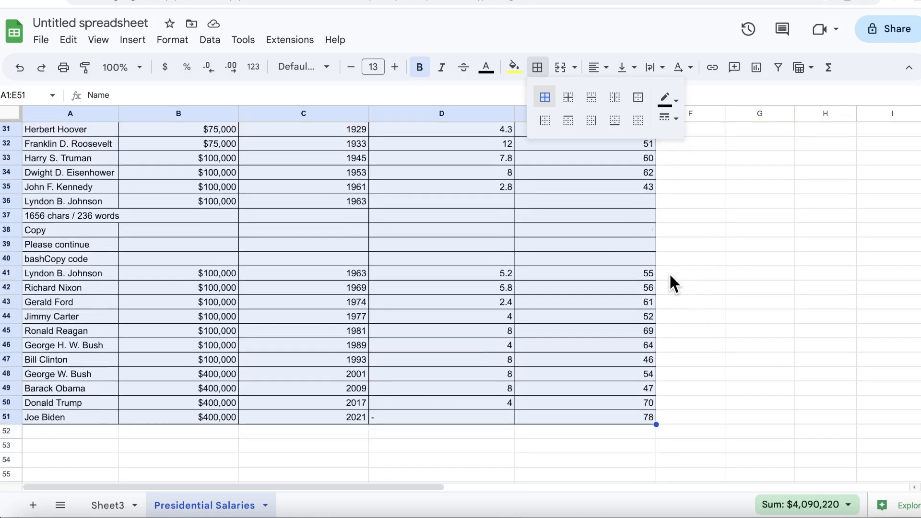
pyautogui.scroll(-2, 669, 270)
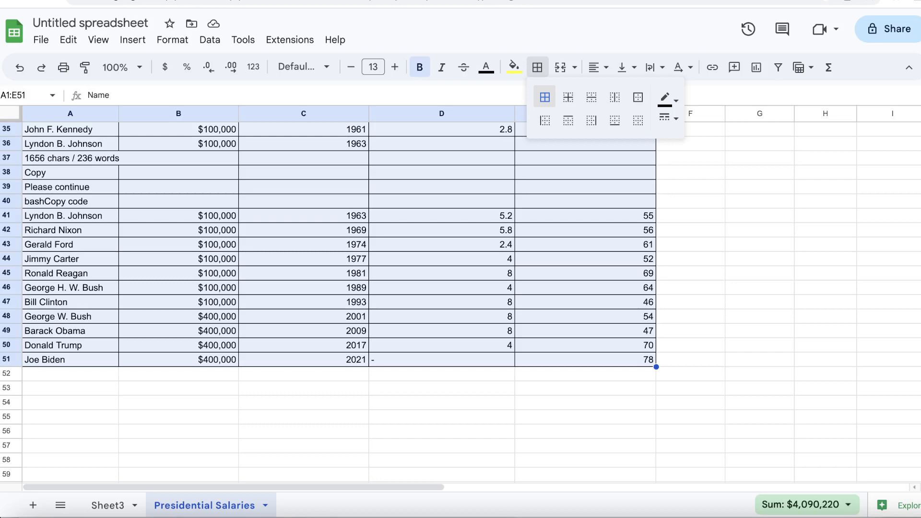
pyautogui.scroll(10, 375, 201)
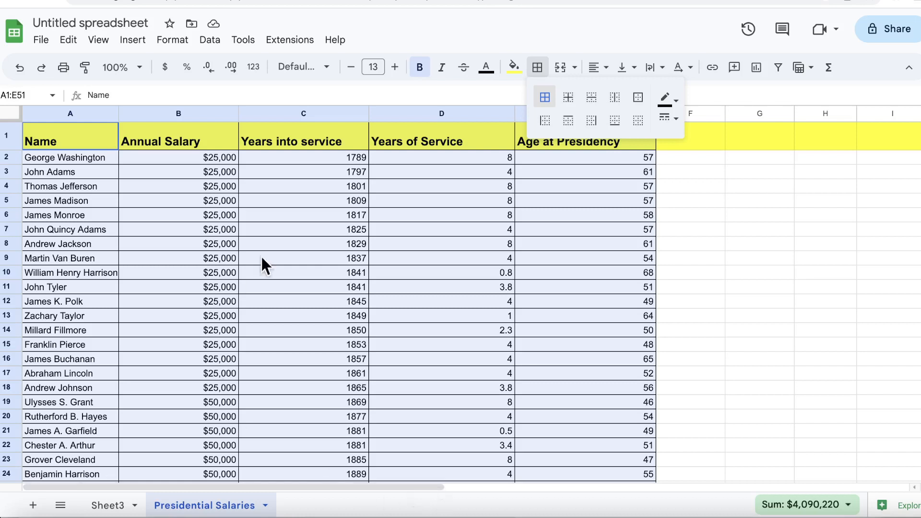
# Select the range A1:F26 and center its contents horizontally in the cells.
pyautogui.click(275, 141)
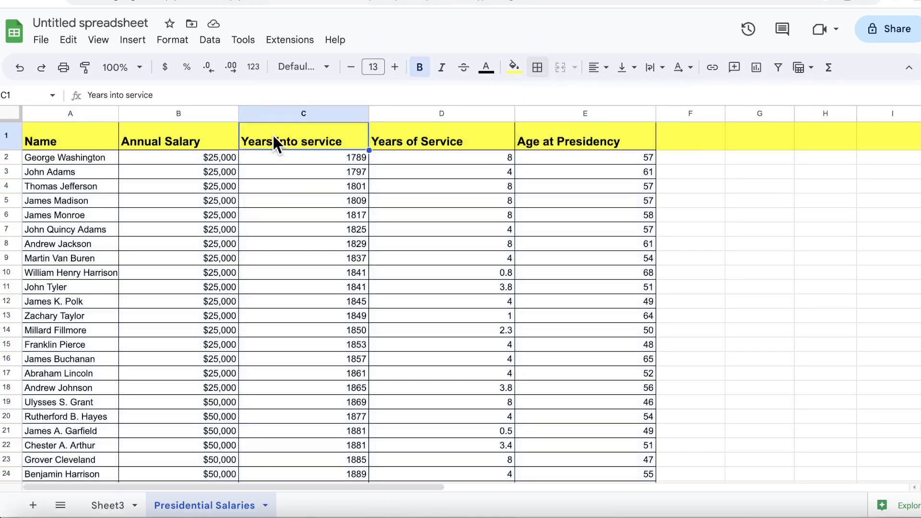
pyautogui.click(81, 137)
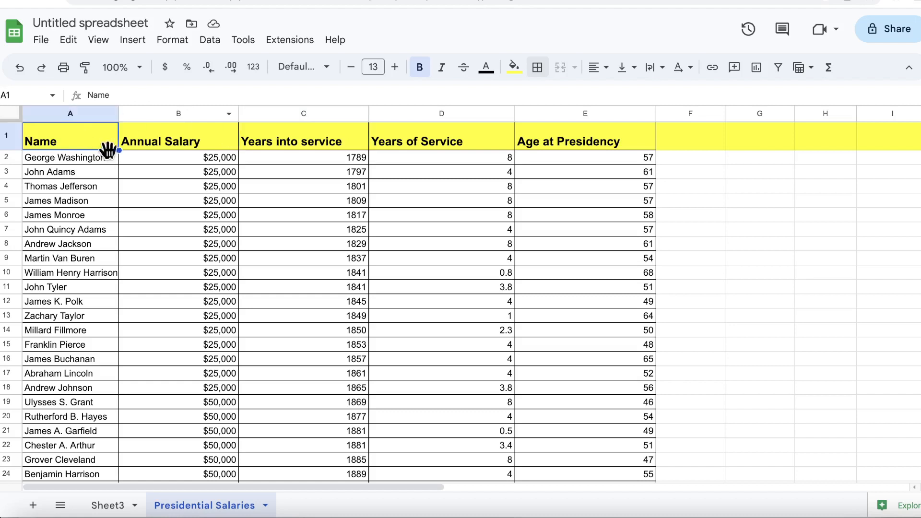
pyautogui.click(142, 162)
pyautogui.click(53, 117)
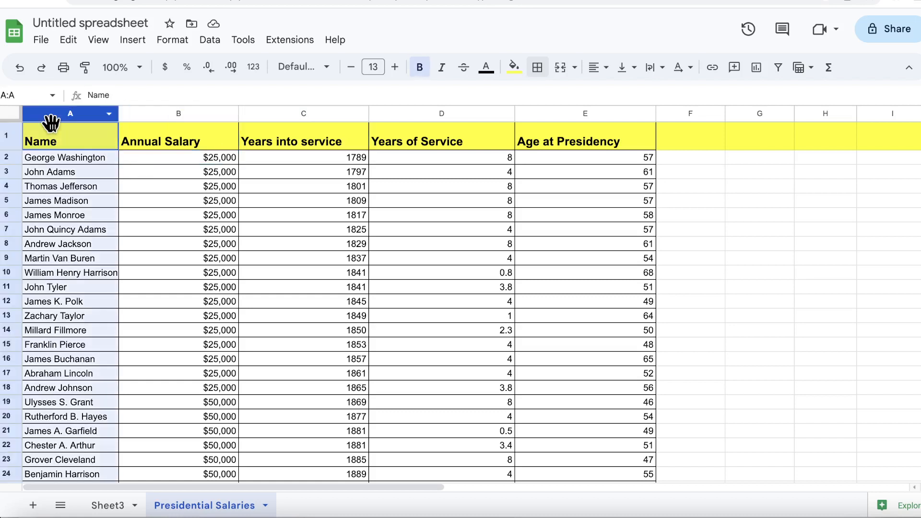
pyautogui.click(67, 135)
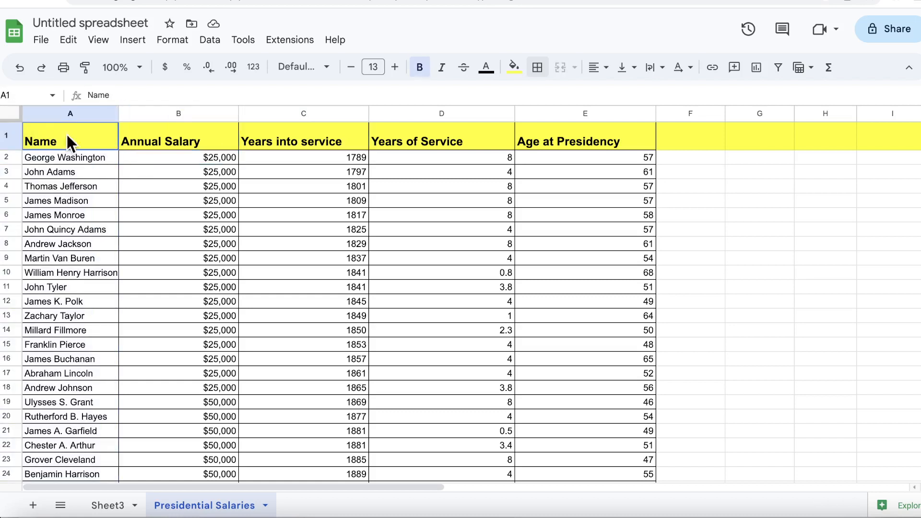
pyautogui.moveTo(66, 135); pyautogui.dragTo(715, 461)
pyautogui.moveTo(715, 504); pyautogui.dragTo(717, 475)
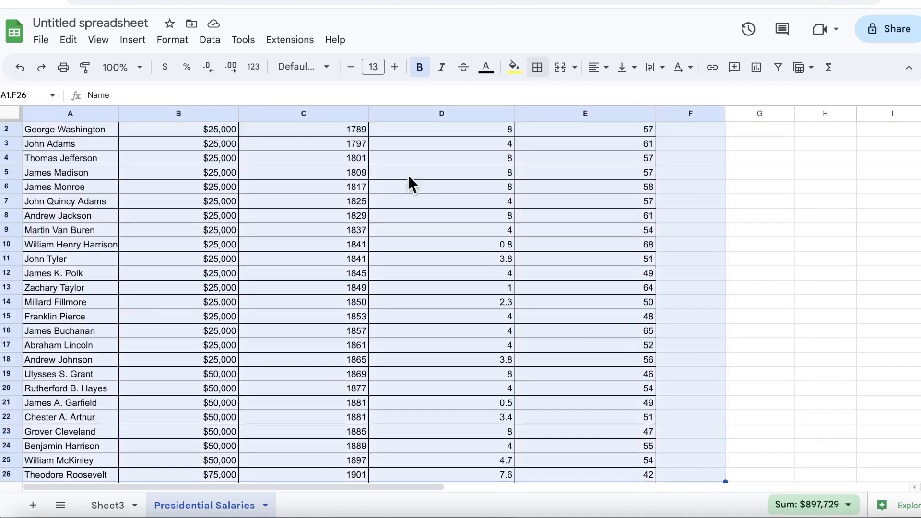
pyautogui.click(174, 40)
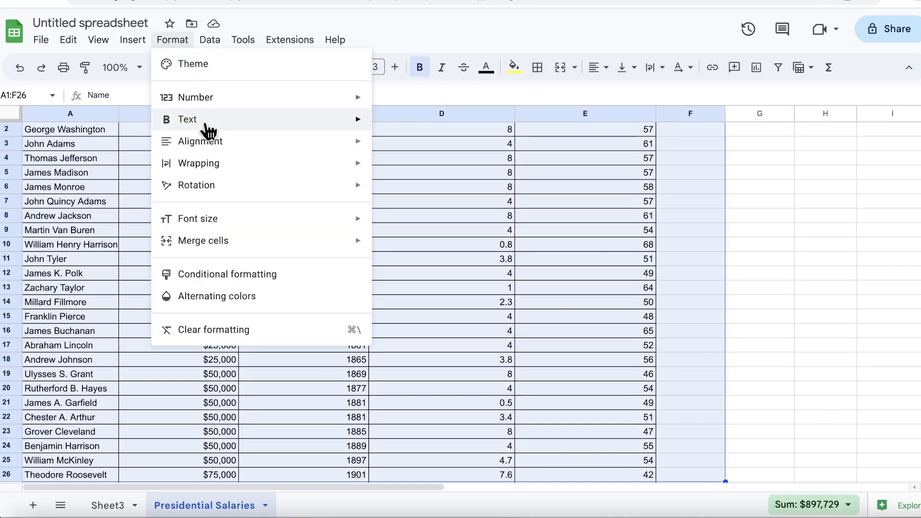
pyautogui.moveTo(214, 147)
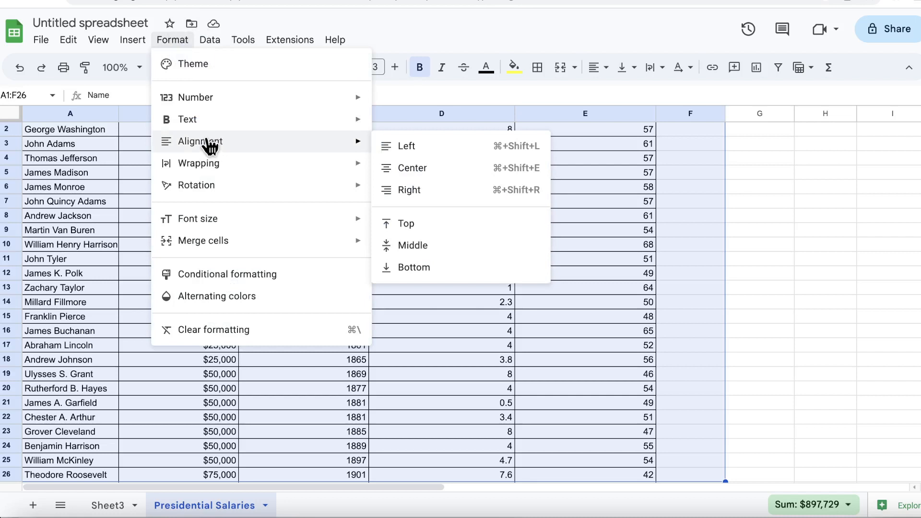
pyautogui.click(426, 169)
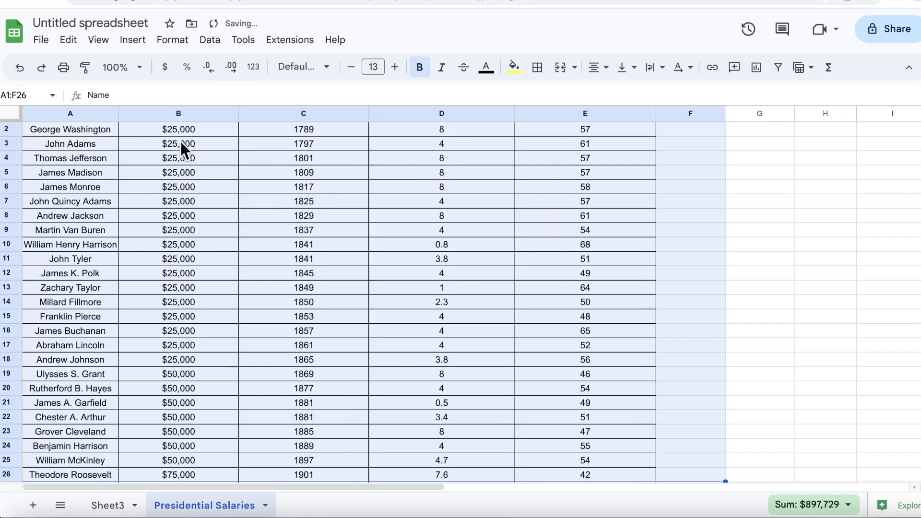
pyautogui.click(176, 46)
pyautogui.moveTo(226, 164)
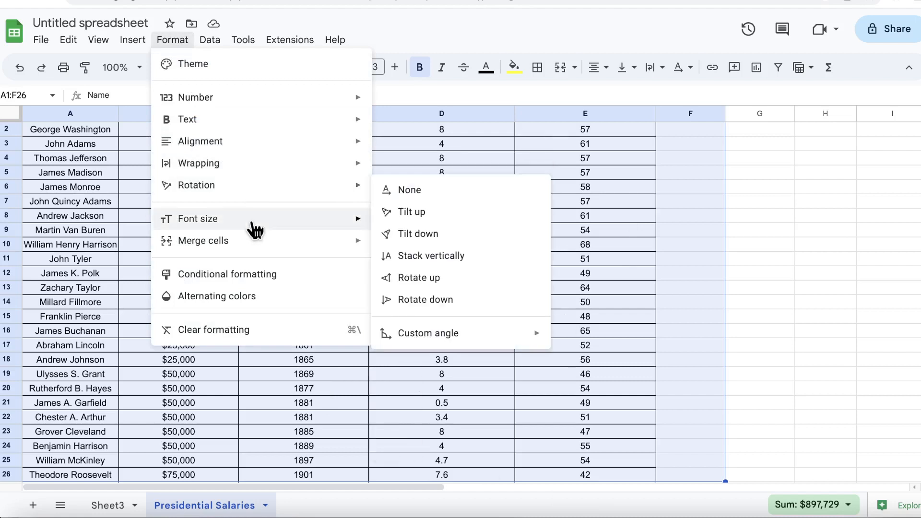
pyautogui.moveTo(255, 226)
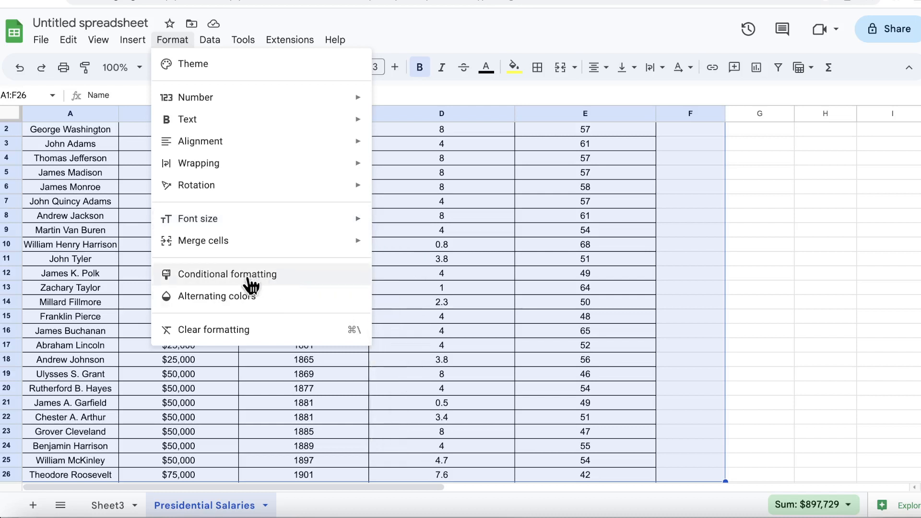
pyautogui.moveTo(215, 243)
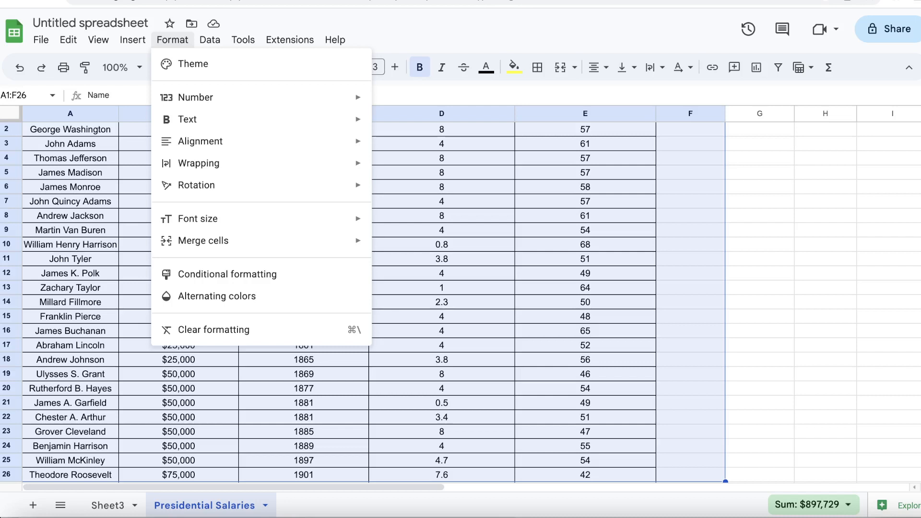
pyautogui.press('Escape')
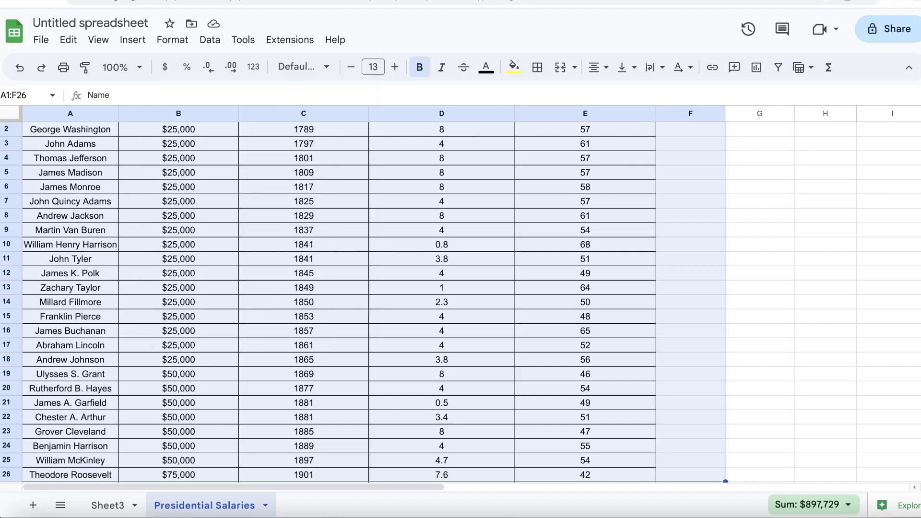